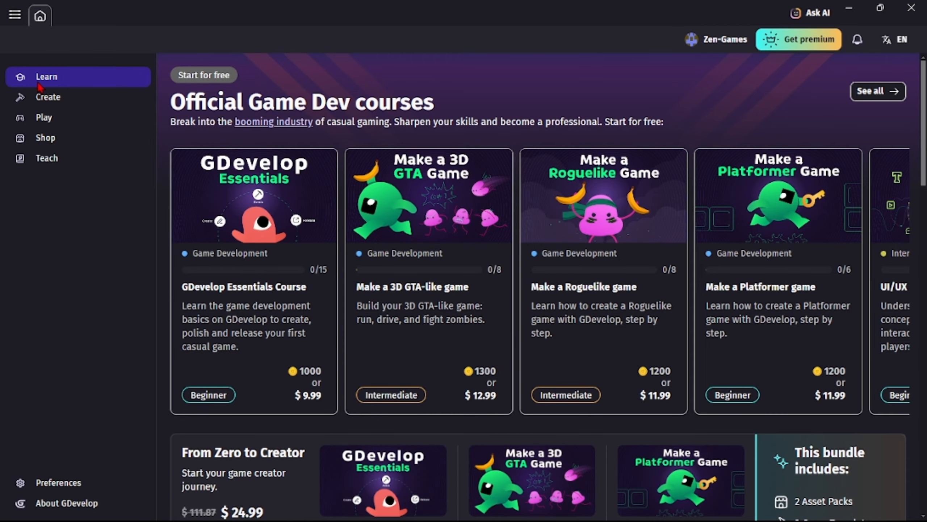
Start creating a new game from an empty project.
click(57, 103)
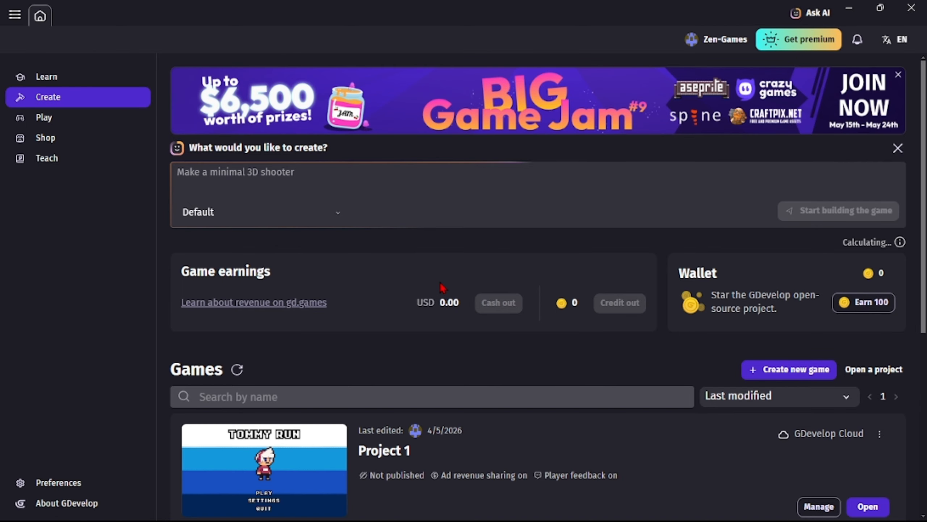
scroll(443, 288, down, 3)
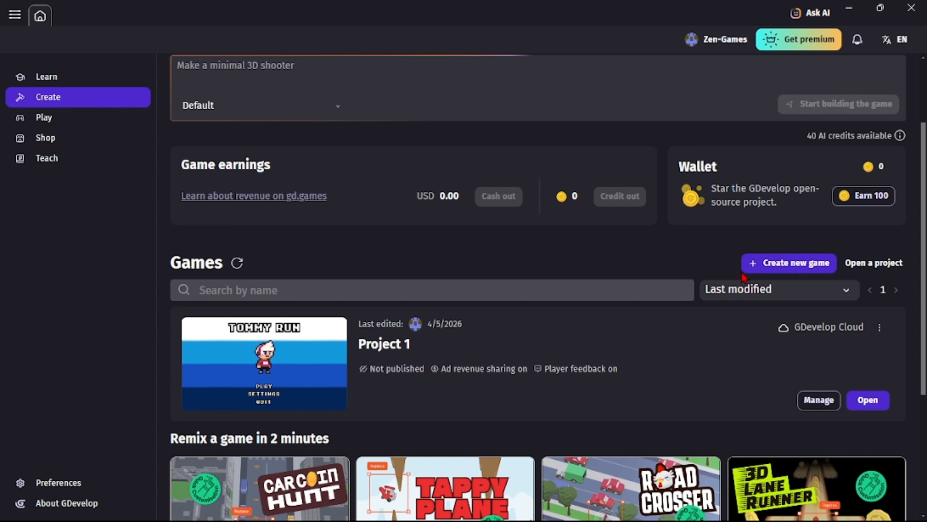
click(785, 267)
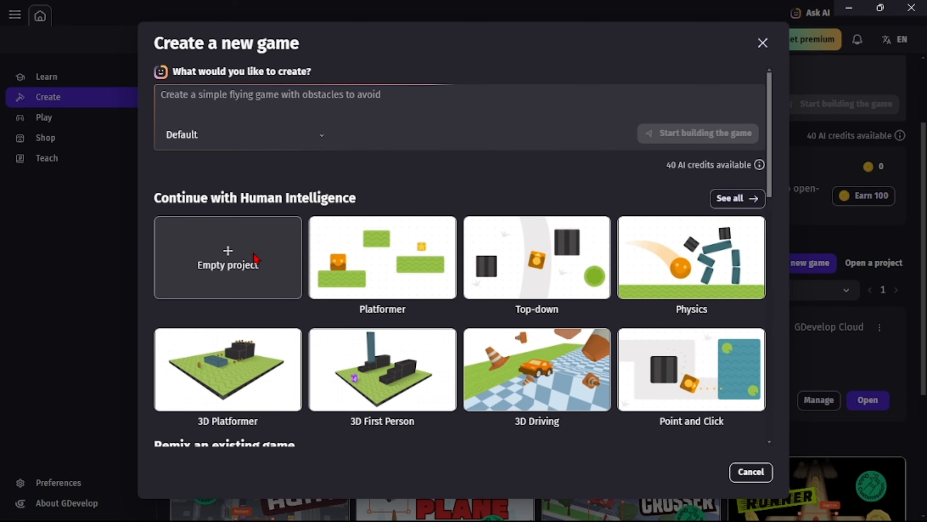
click(256, 258)
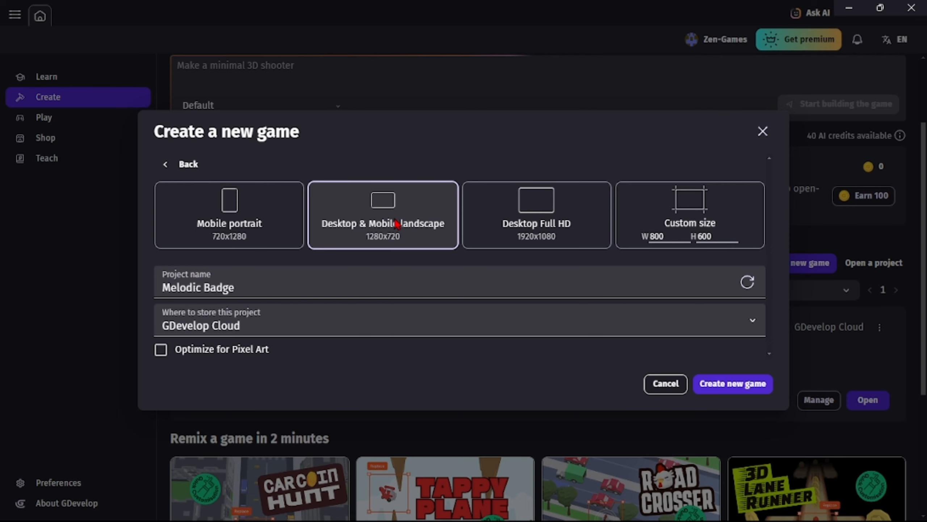
Name the project TOMMY RUN, turn on Optimize for Pixel Art and create the game.
click(378, 285)
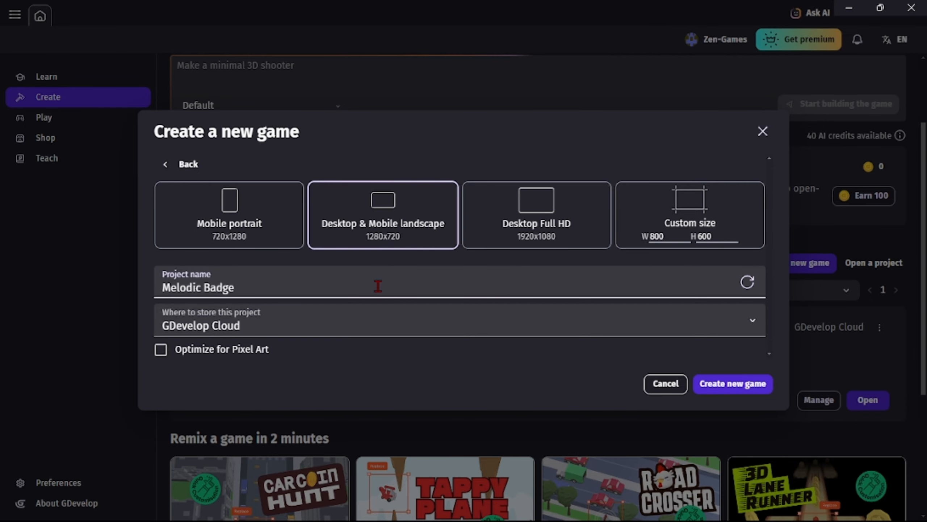
key(BackSpace)
key(BackSpace)
key(BackSpace)
key(BackSpace)
key(BackSpace)
key(BackSpace)
key(BackSpace)
key(BackSpace)
key(BackSpace)
key(BackSpace)
key(BackSpace)
key(BackSpace)
key(BackSpace)
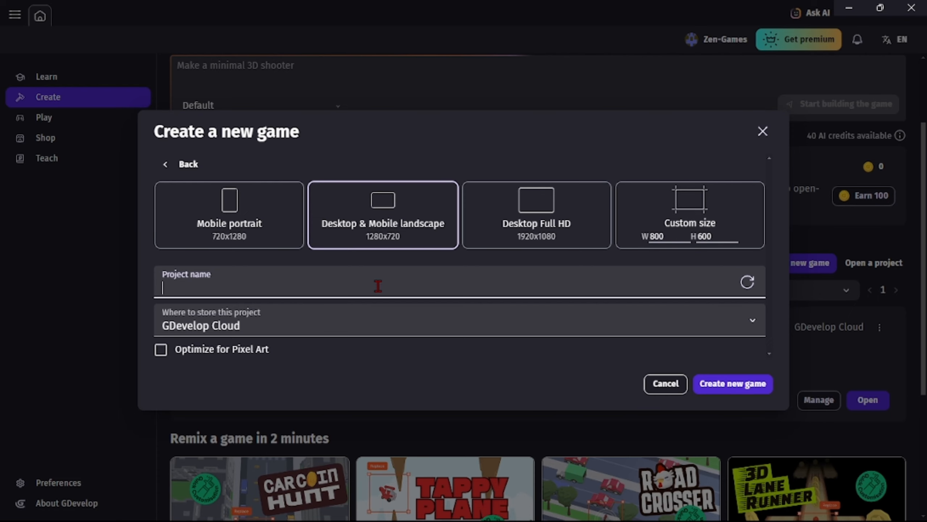
text(TO)
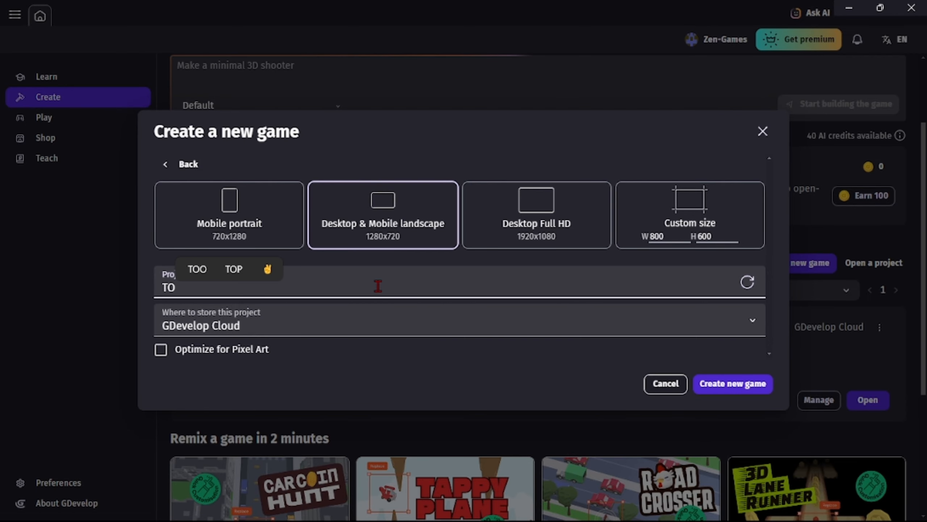
text(MMY RUN)
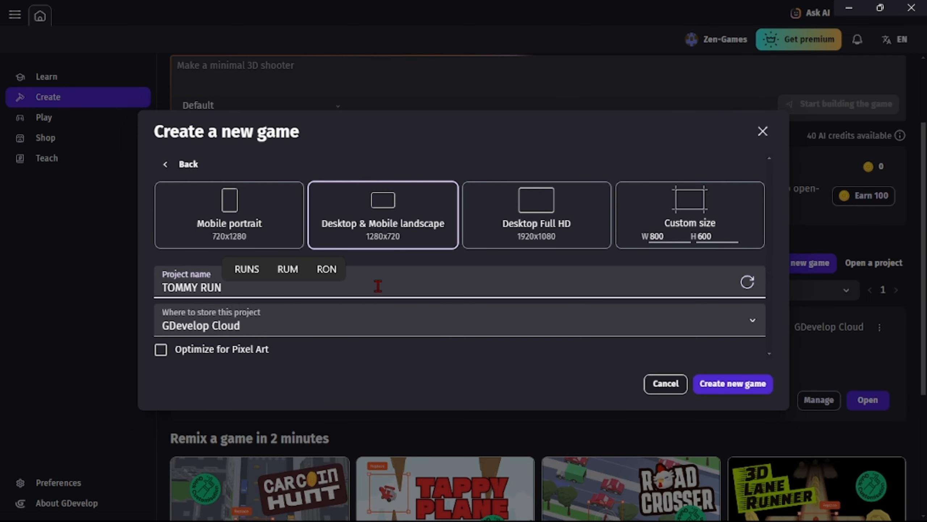
click(161, 349)
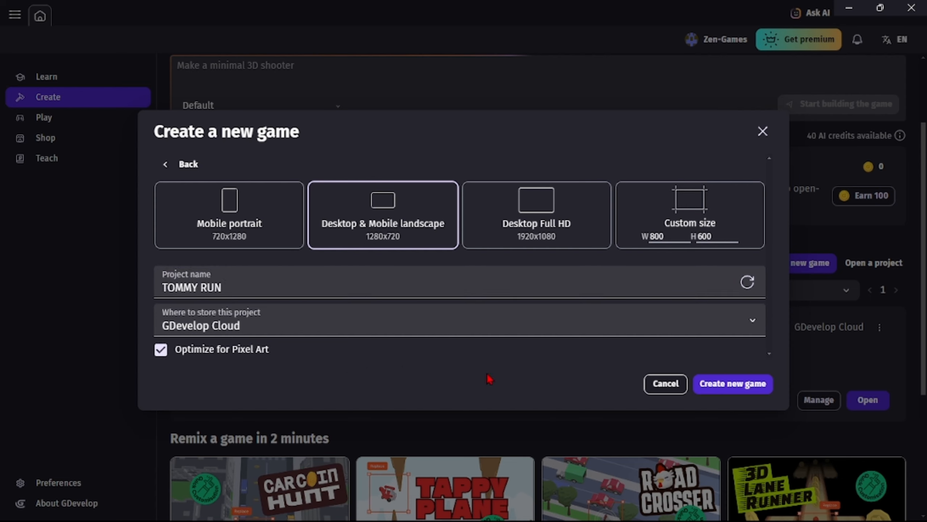
click(718, 385)
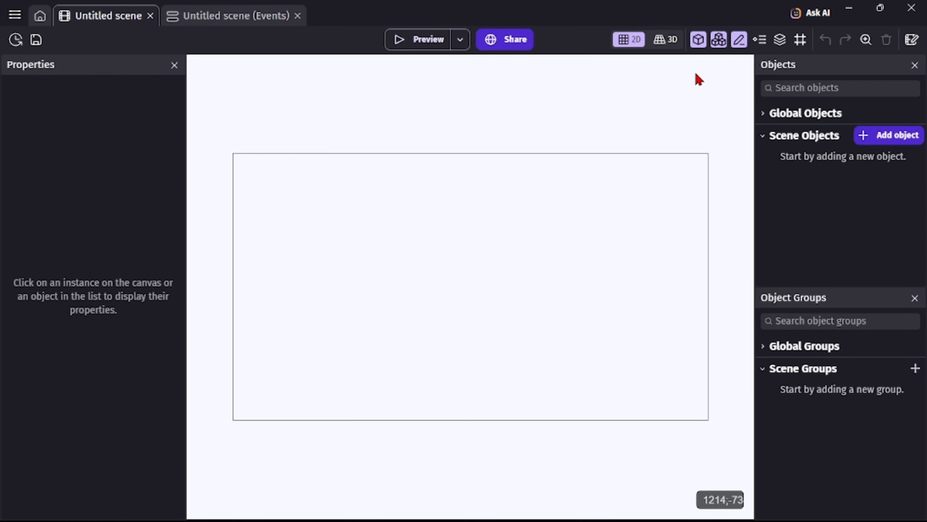
Show the grid in the scene and set its cell width to 16 pixels.
click(801, 40)
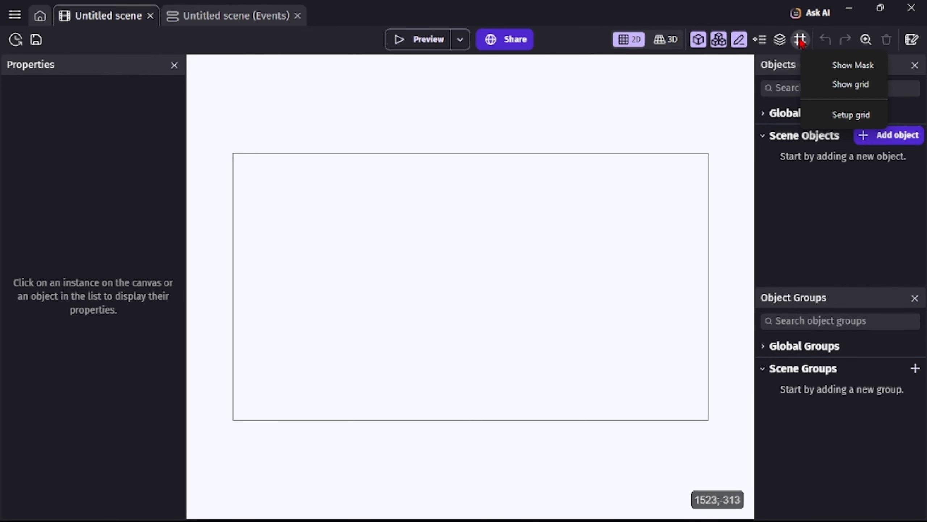
click(828, 86)
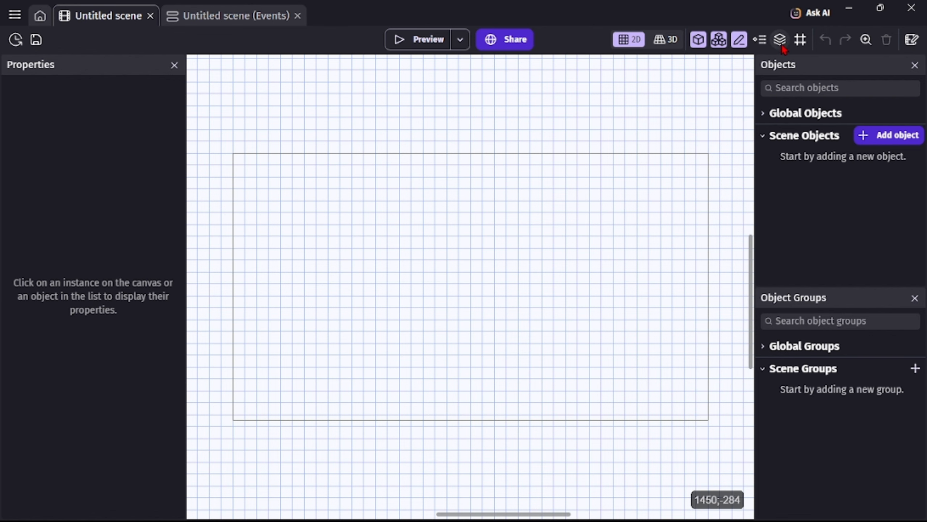
click(802, 38)
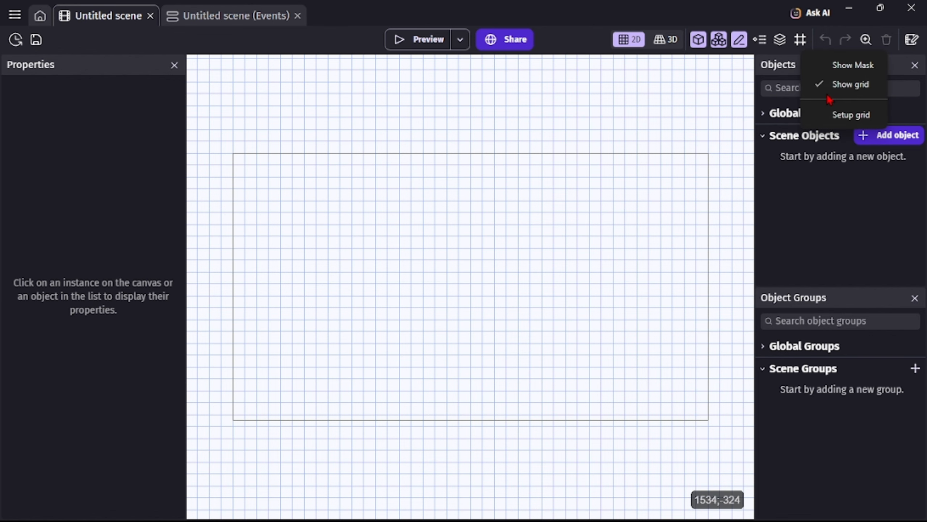
click(834, 114)
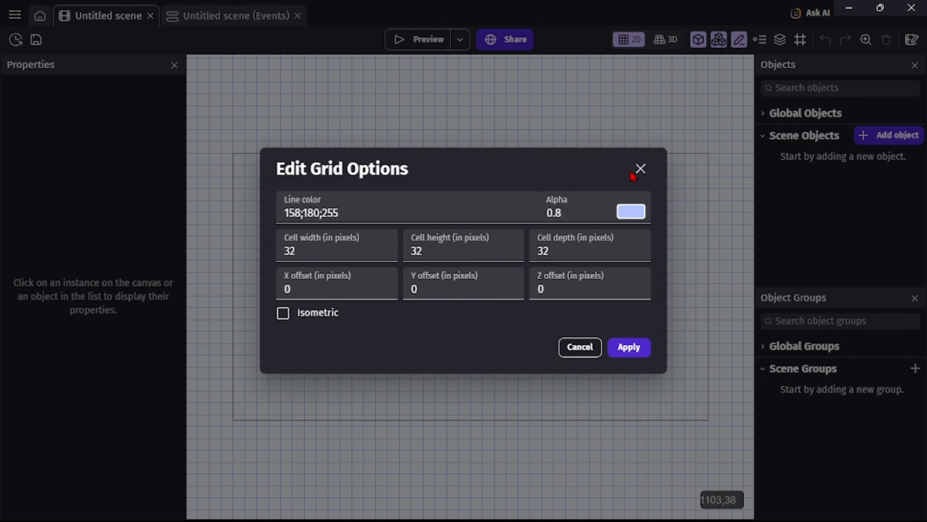
click(344, 255)
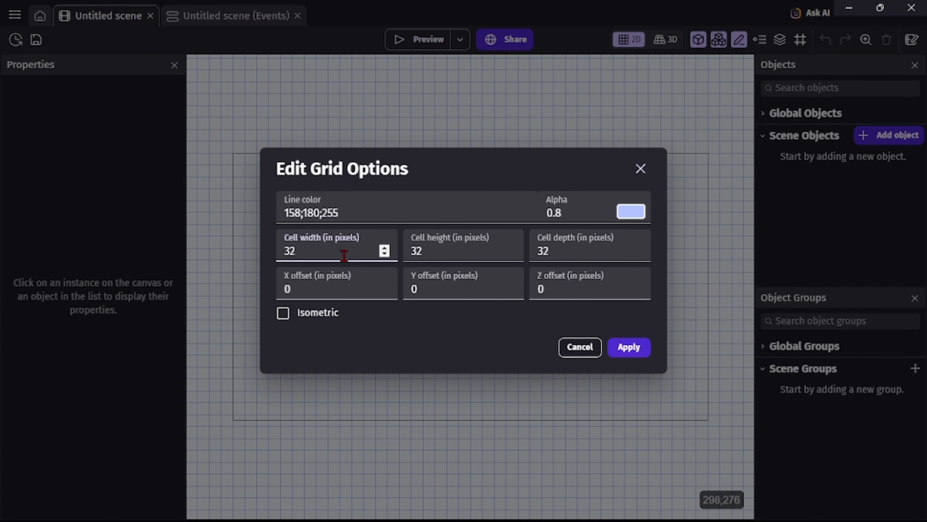
key(BackSpace)
key(BackSpace)
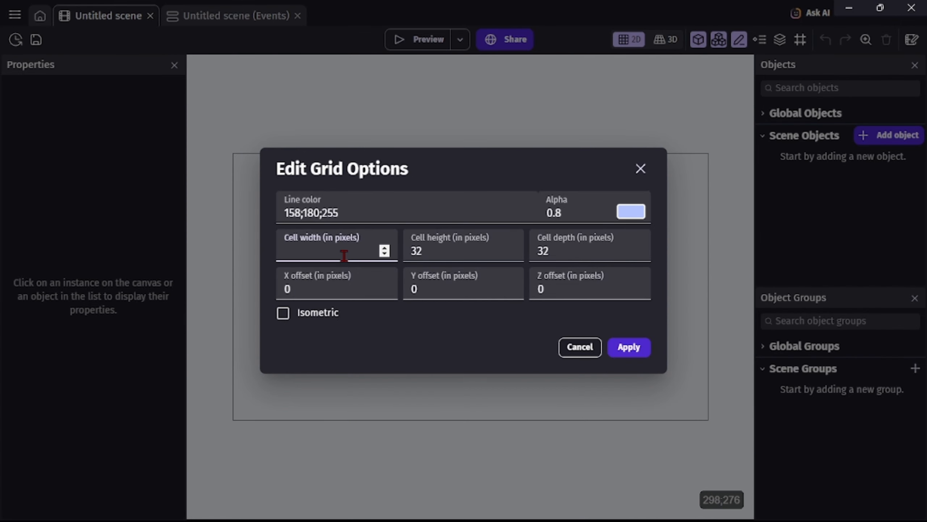
text(16)
Set the grid's cell height and cell depth to 16 pixels and apply the grid options.
click(423, 254)
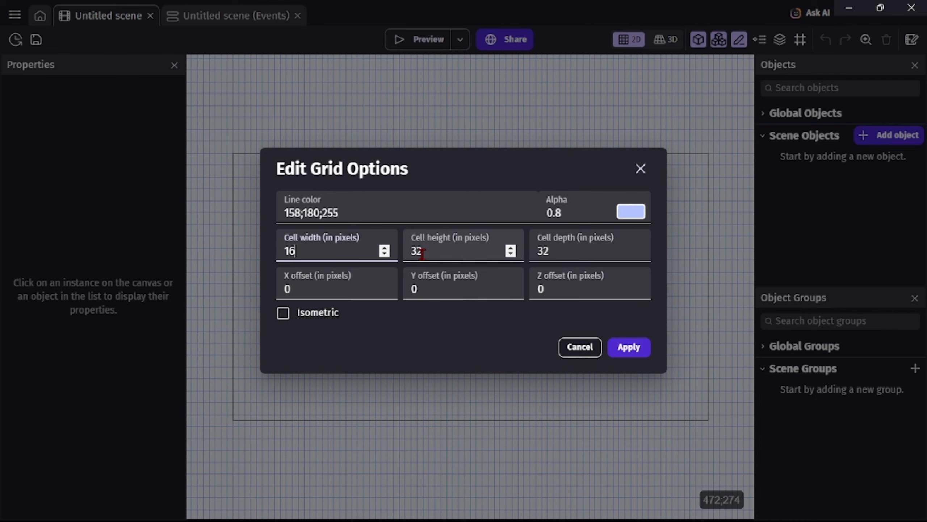
key(BackSpace)
key(BackSpace)
text(16)
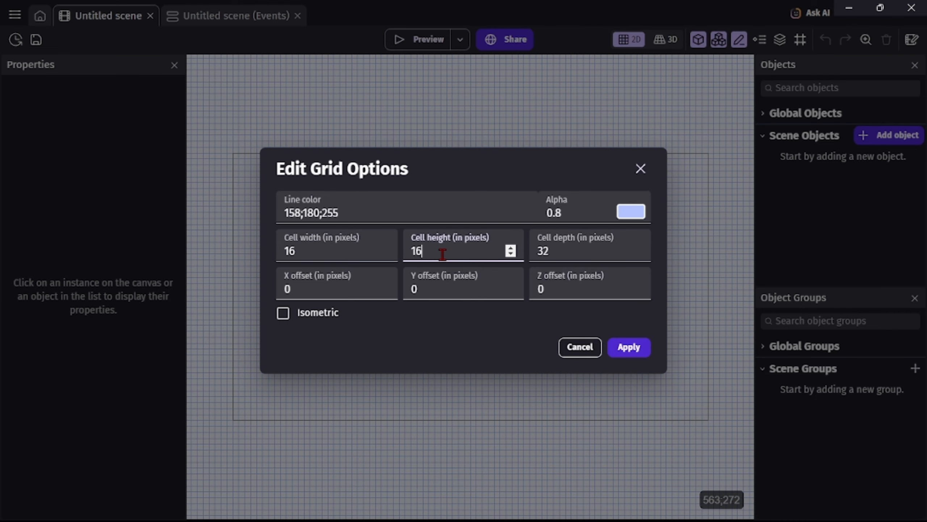
click(560, 256)
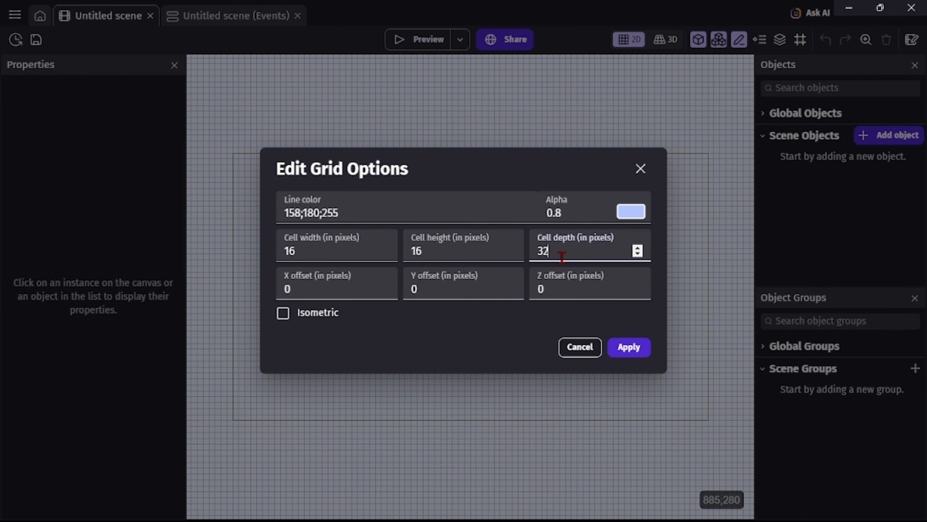
key(BackSpace)
key(BackSpace)
text(16)
click(623, 350)
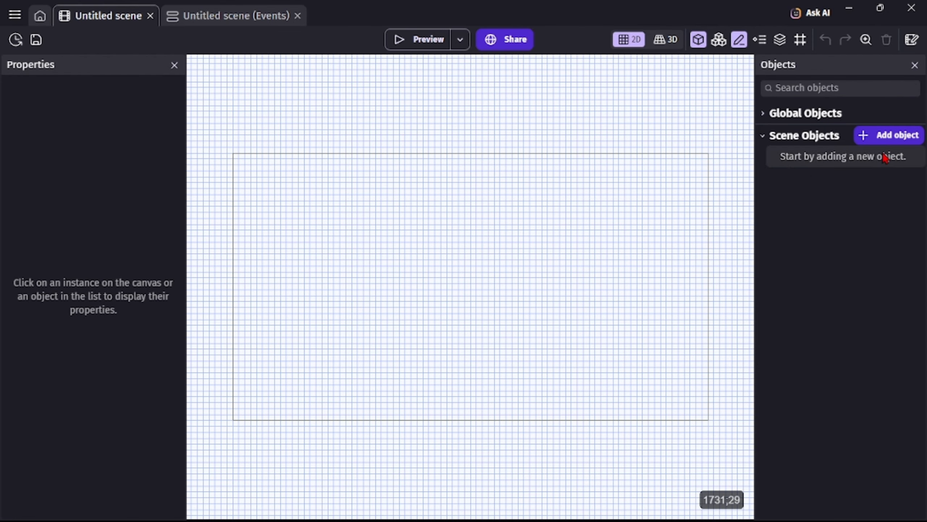
Add the Tommy character from the GrafxKid pack in the Asset Store's Characters category to the scene objects.
click(890, 137)
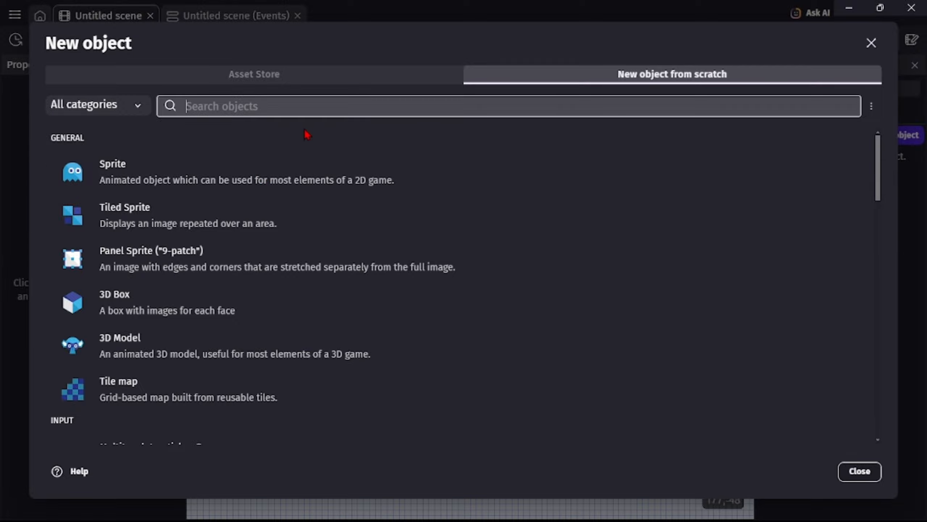
click(251, 76)
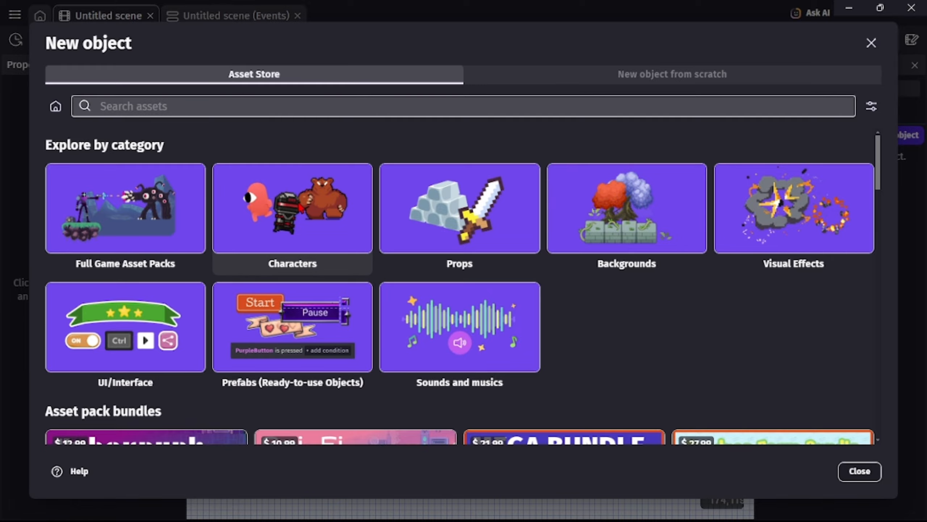
click(306, 221)
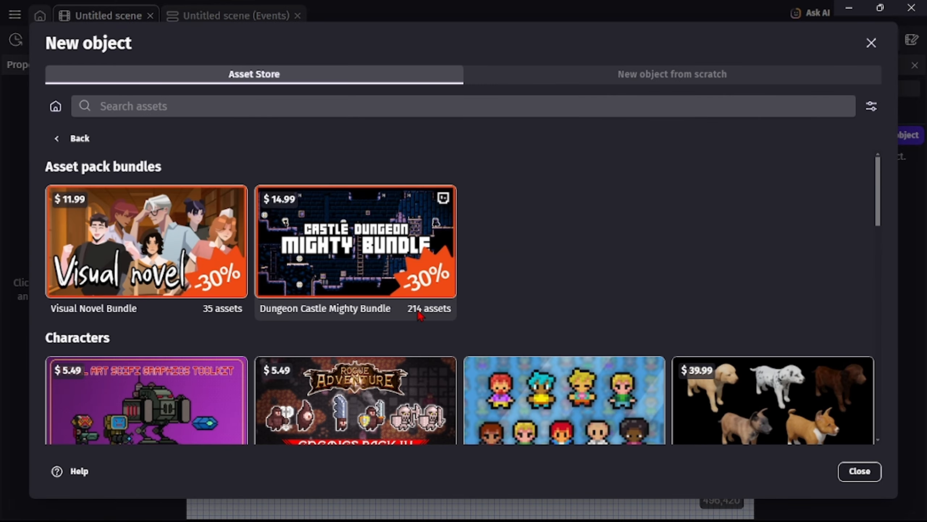
scroll(420, 314, down, 12)
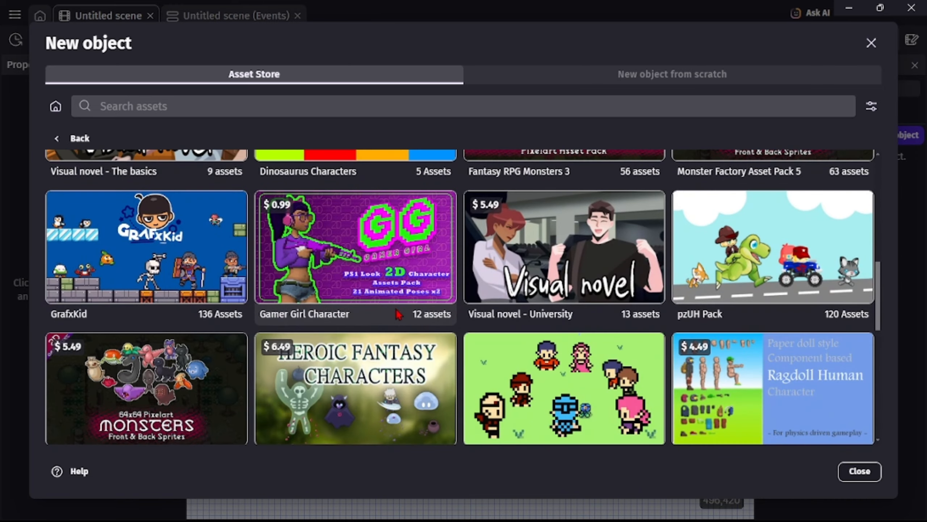
click(190, 256)
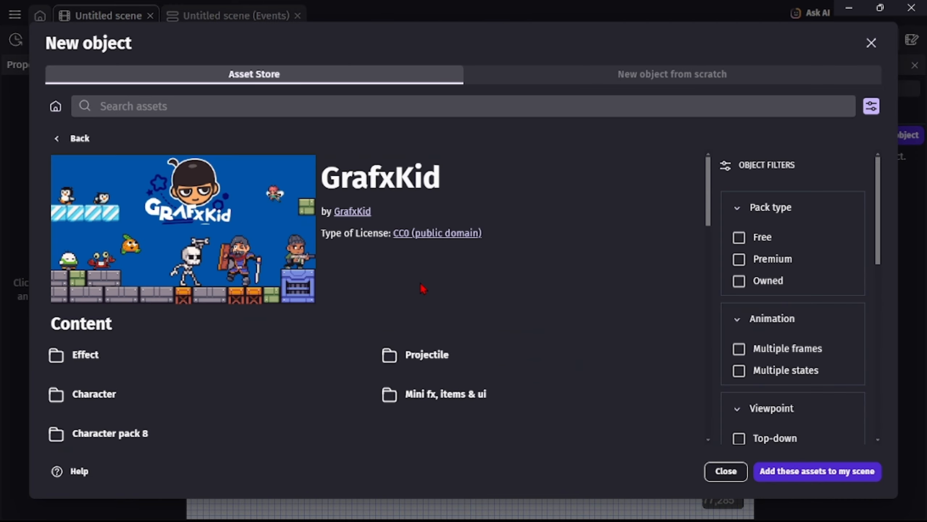
scroll(549, 338, down, 10)
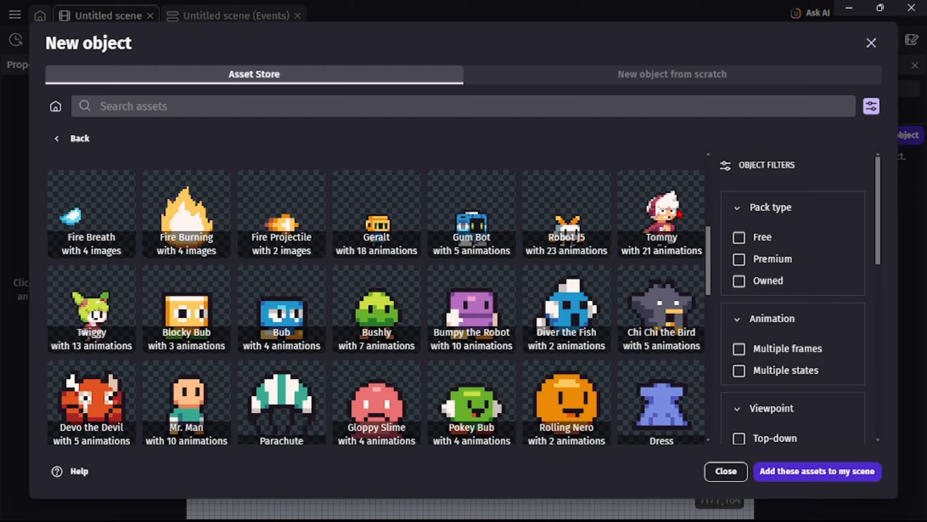
click(680, 214)
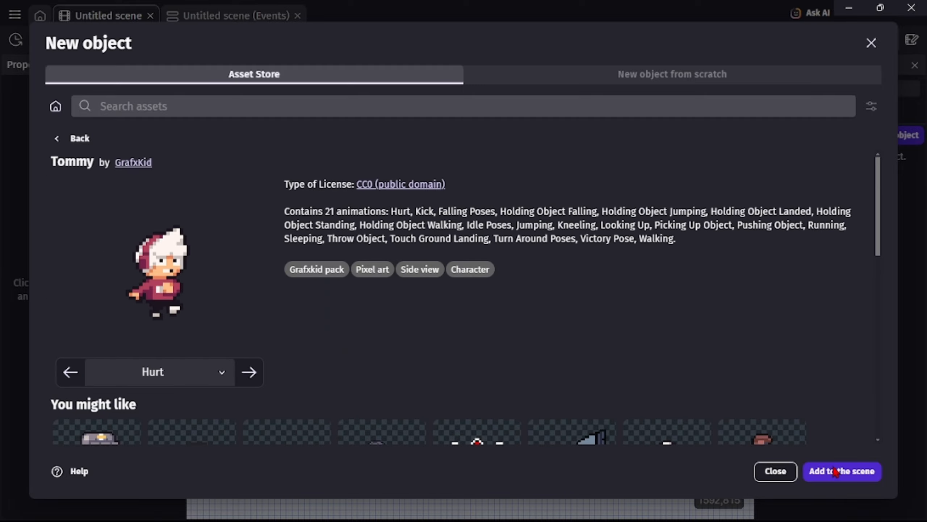
click(836, 471)
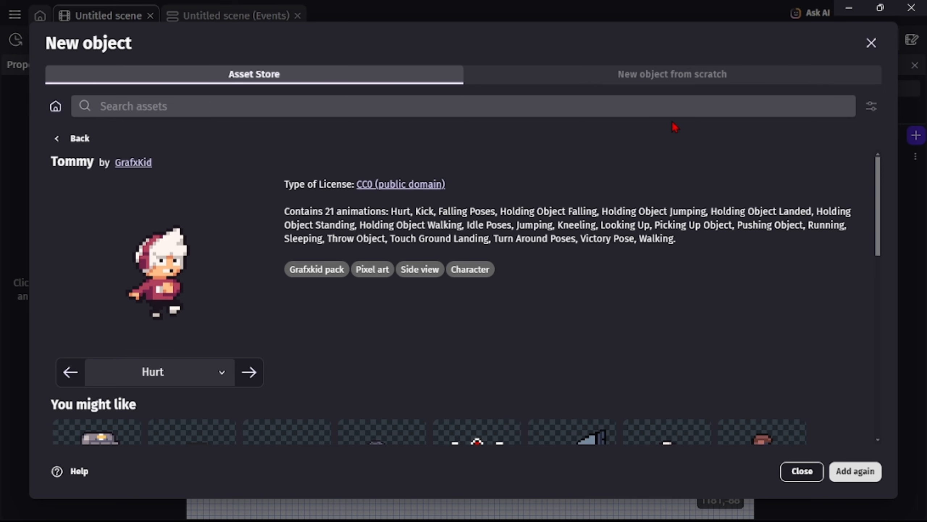
click(871, 42)
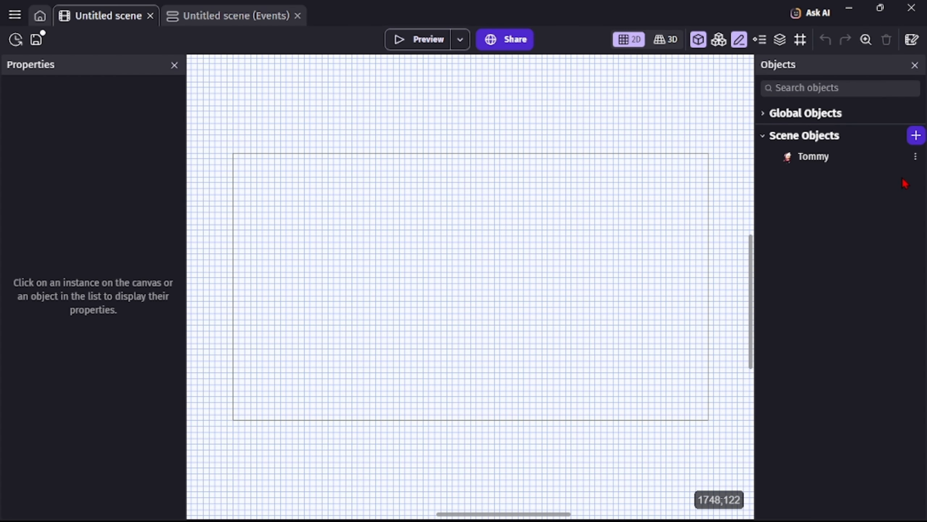
Add a new Tiled Sprite object from scratch with a default width and height of 16 pixels.
click(916, 136)
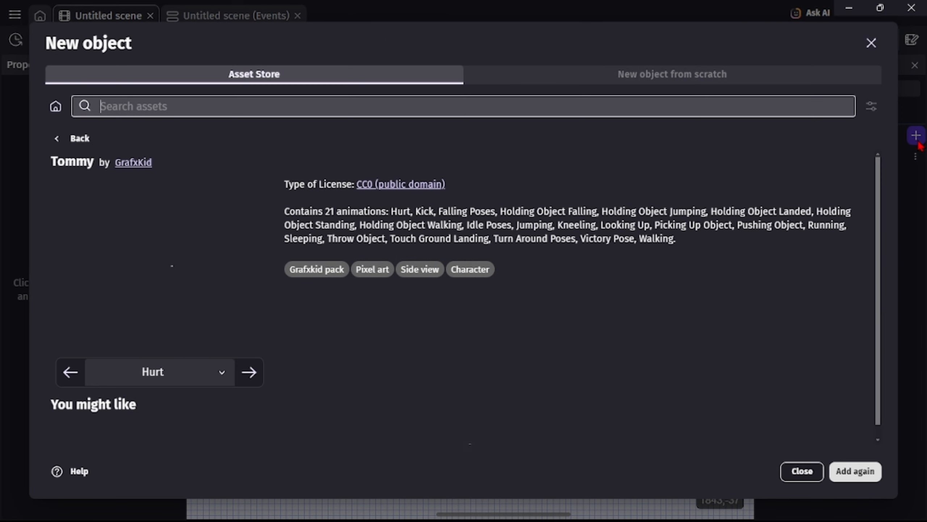
click(641, 79)
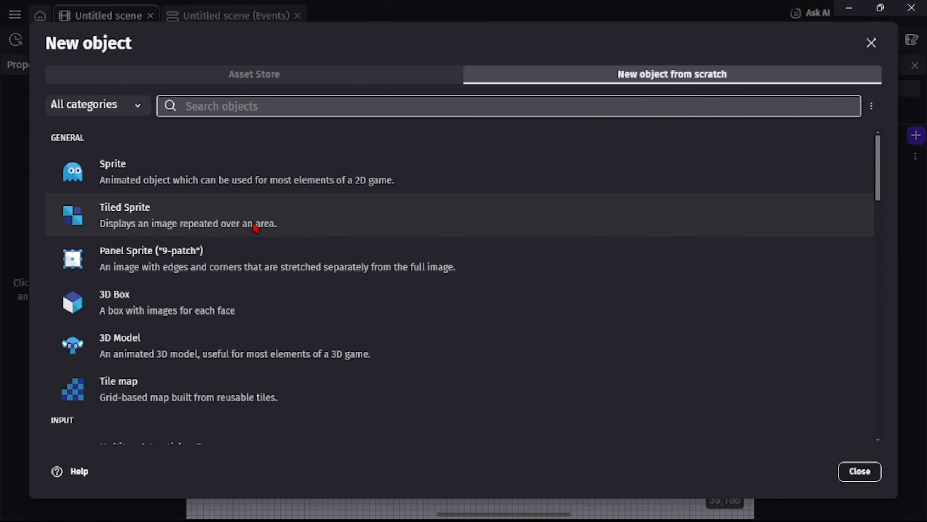
click(161, 226)
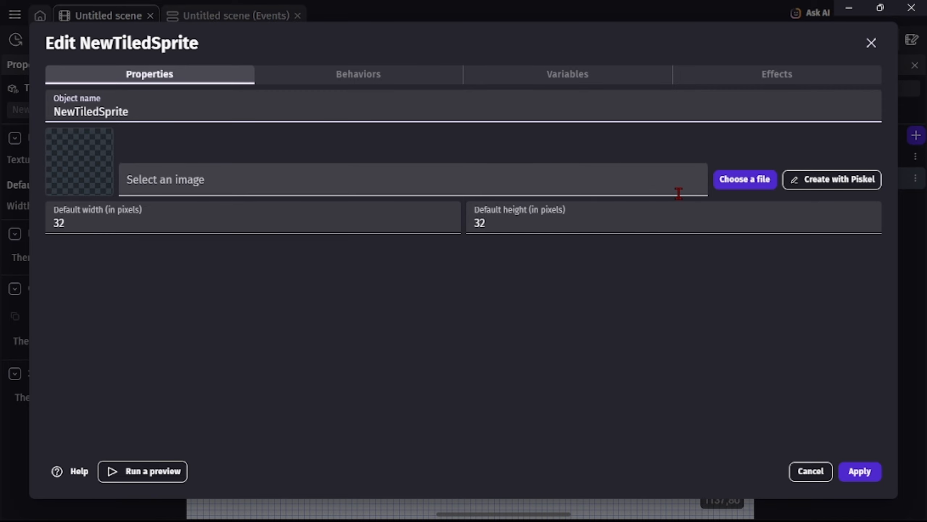
click(664, 228)
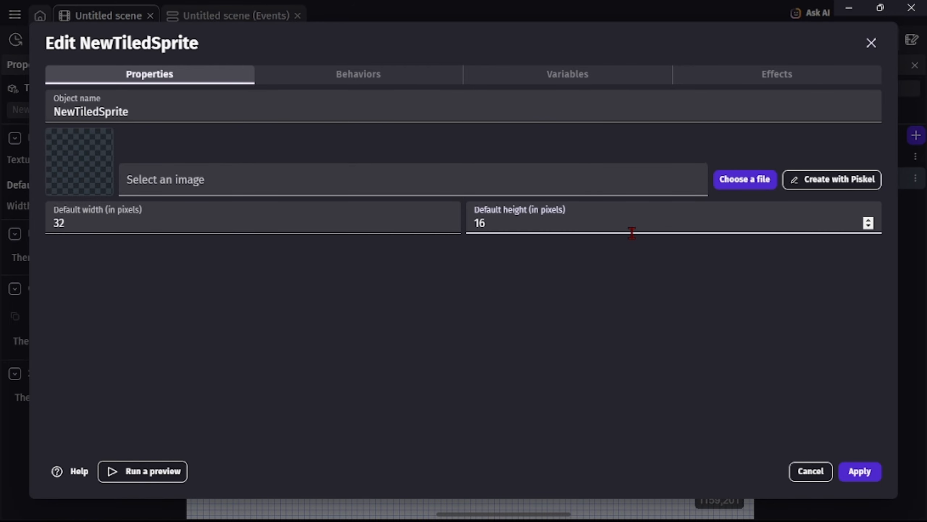
click(405, 224)
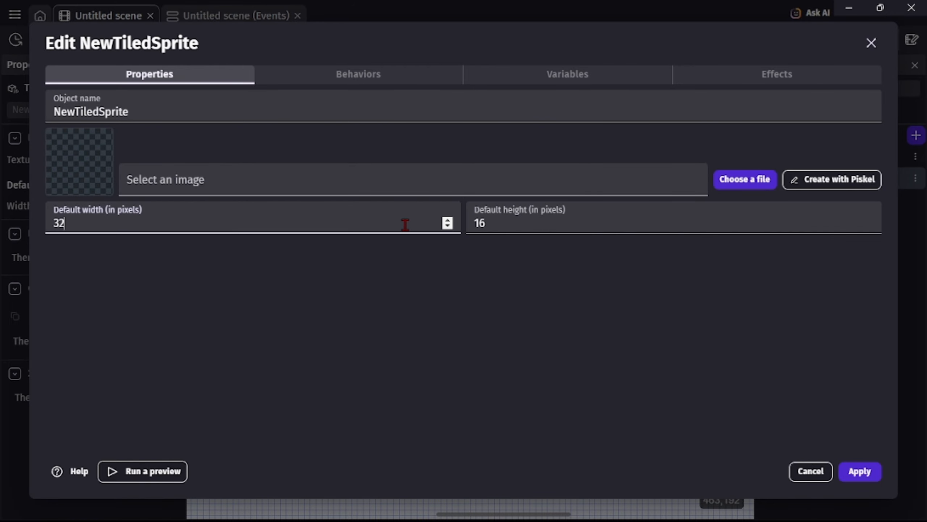
Load the local image file Platform_Dirt1 as the tiled sprite's texture.
click(640, 175)
click(534, 212)
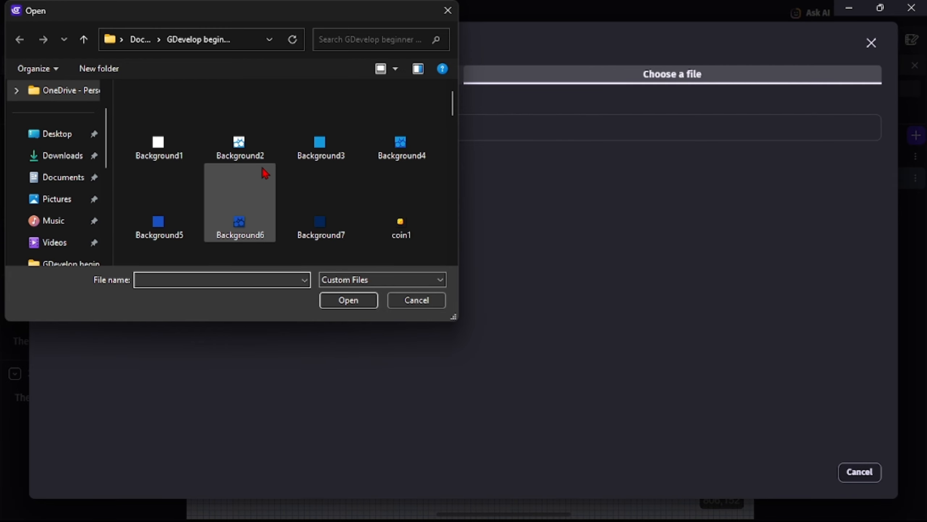
scroll(261, 163, down, 10)
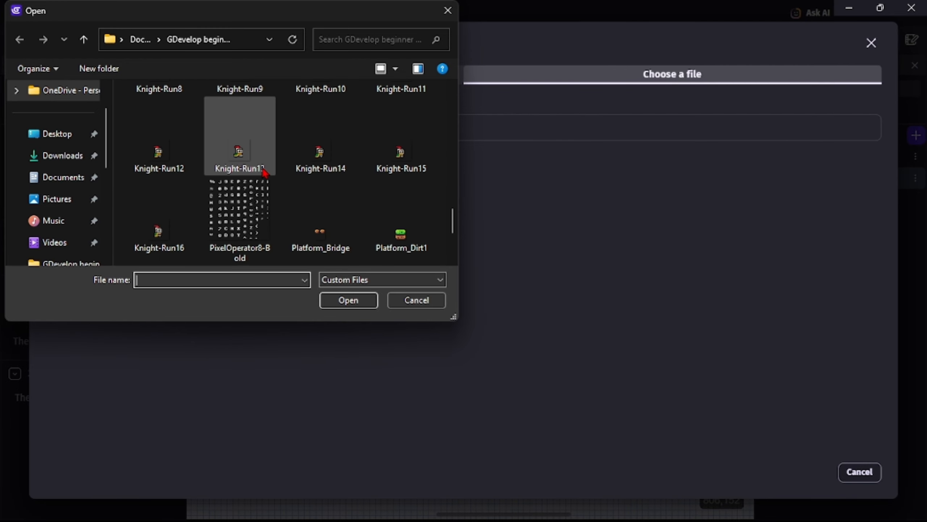
click(374, 212)
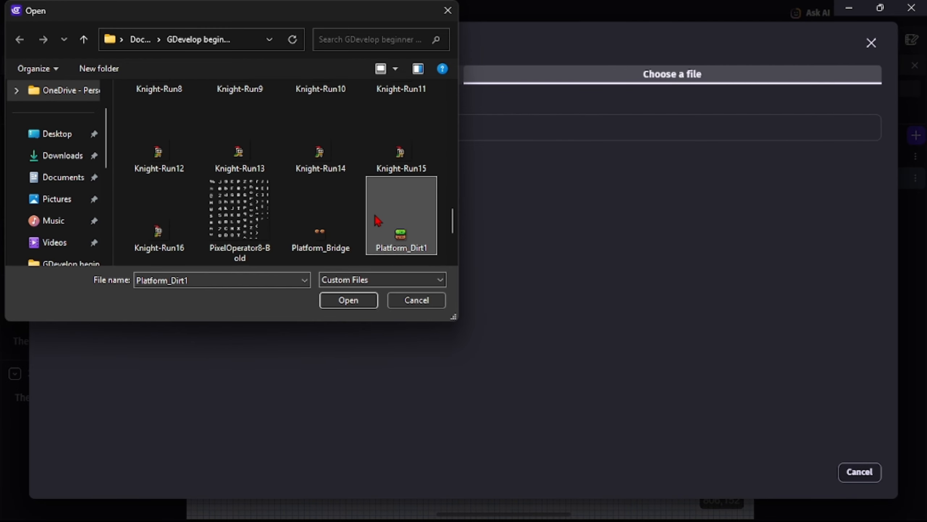
click(355, 302)
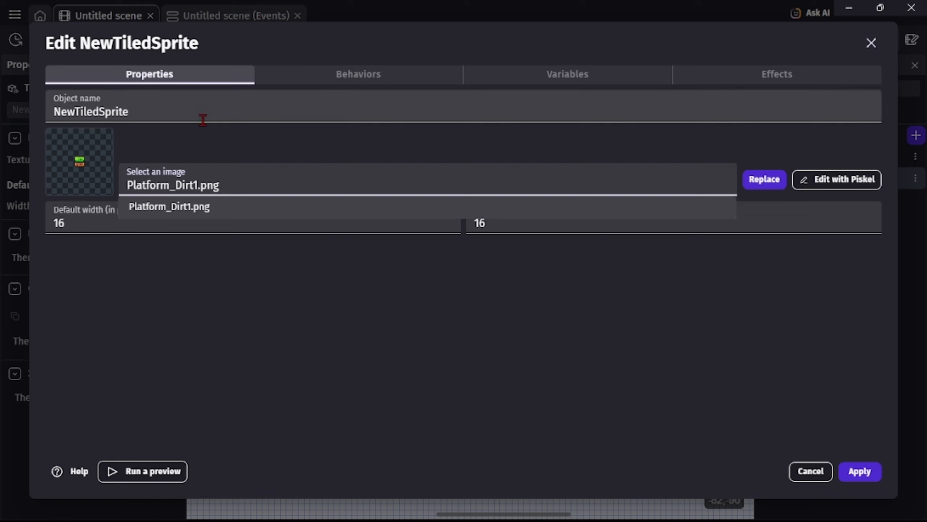
Name the tiled sprite object Platforn_Dirt1 and apply its settings.
click(172, 109)
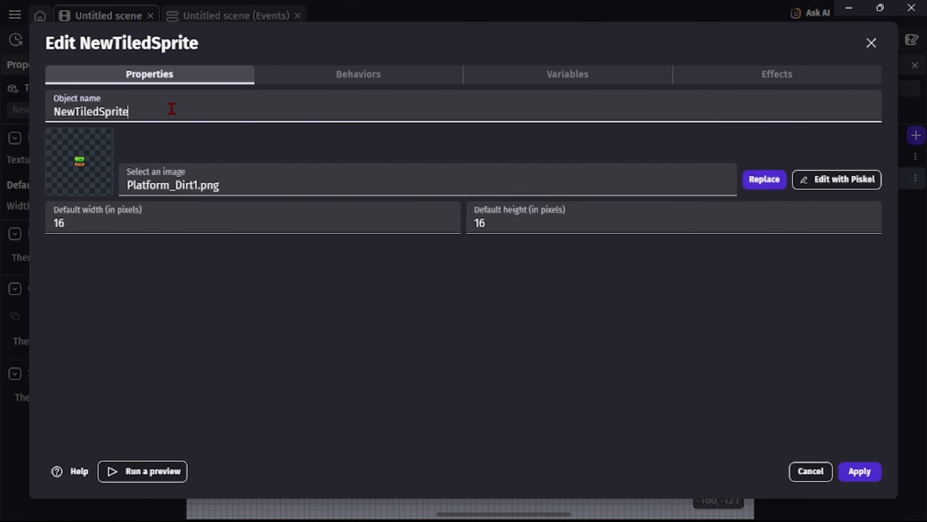
key(BackSpace)
key(BackSpace)
key(BackSpace)
key(BackSpace)
key(BackSpace)
key(BackSpace)
key(BackSpace)
key(BackSpace)
key(BackSpace)
key(BackSpace)
key(BackSpace)
key(BackSpace)
key(BackSpace)
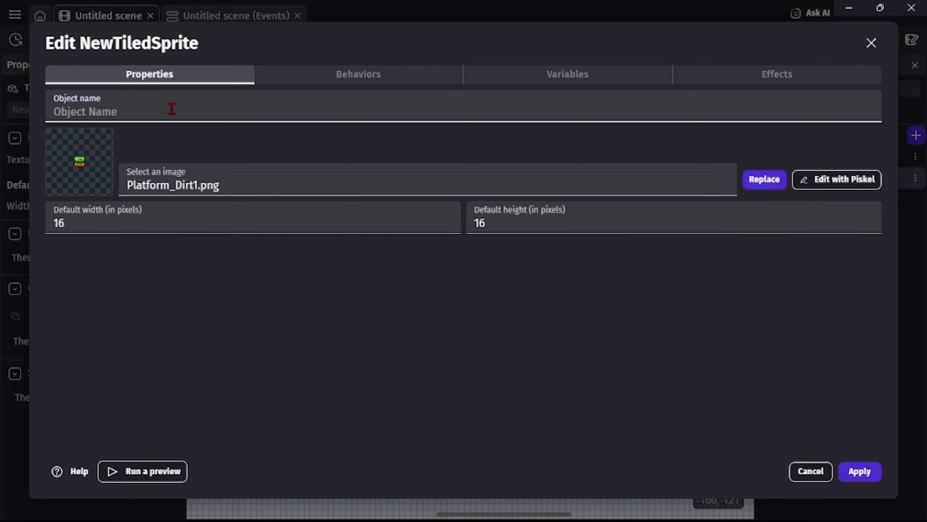
text(PL)
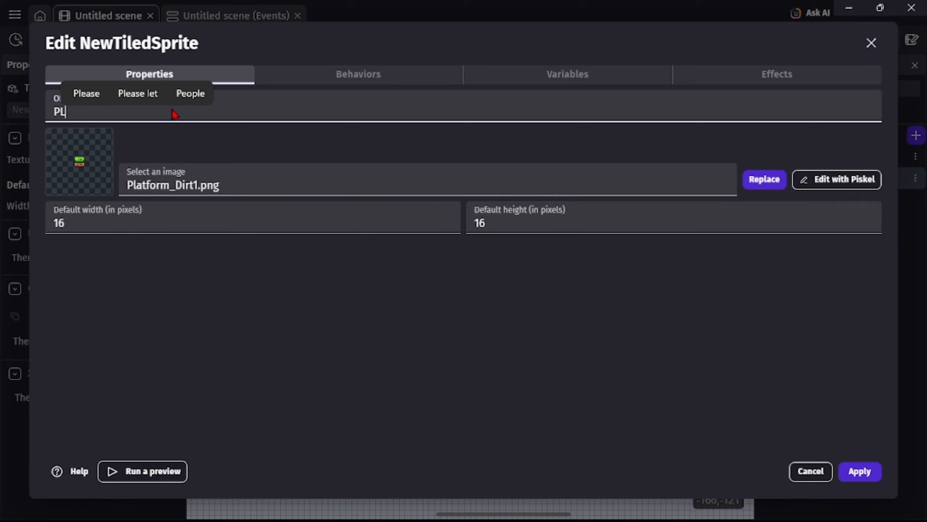
key(BackSpace)
text(la)
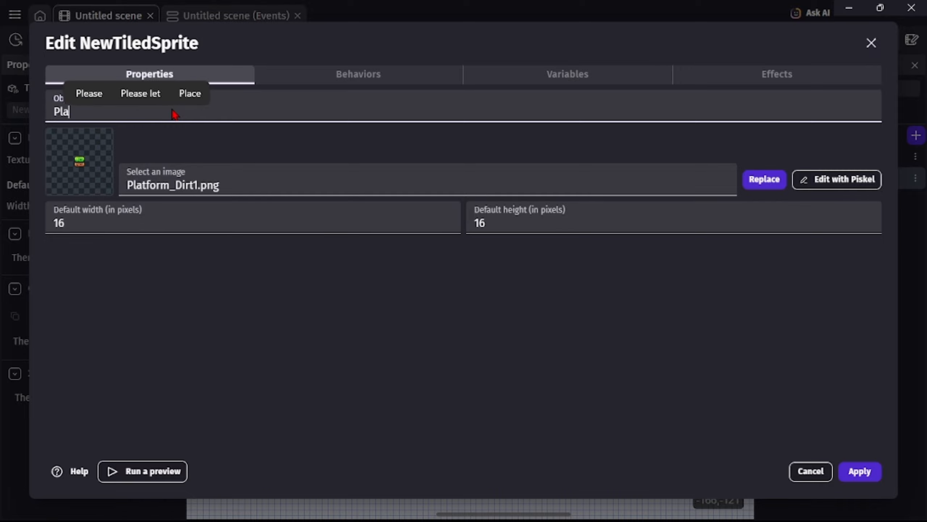
text(tf)
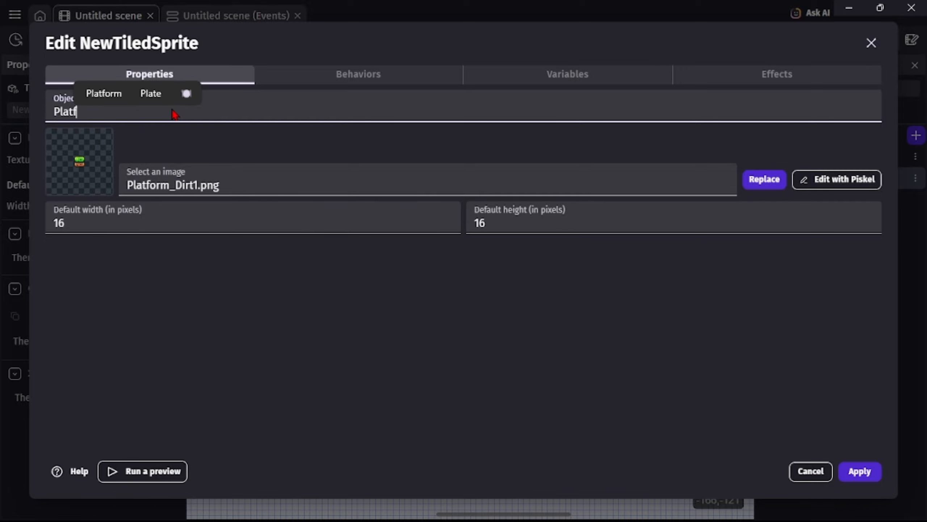
text(orm)
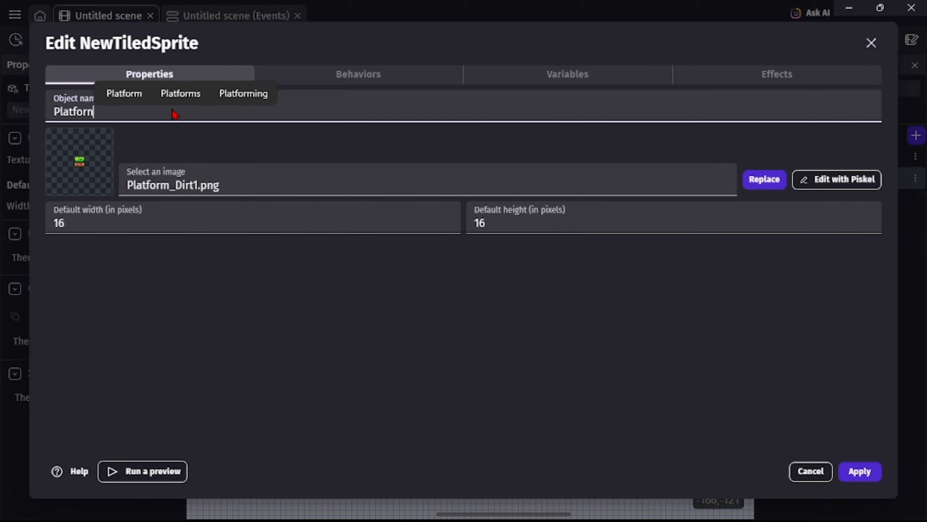
text(-)
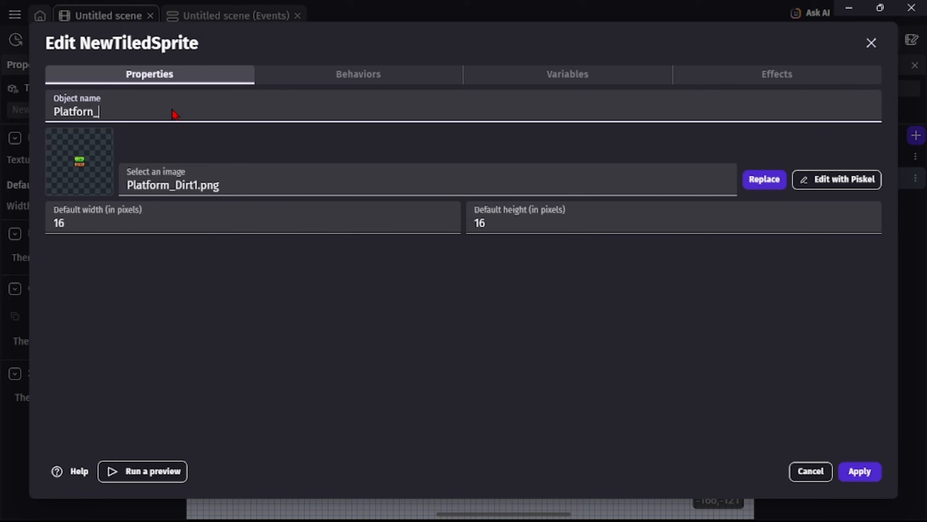
text(Dirt)
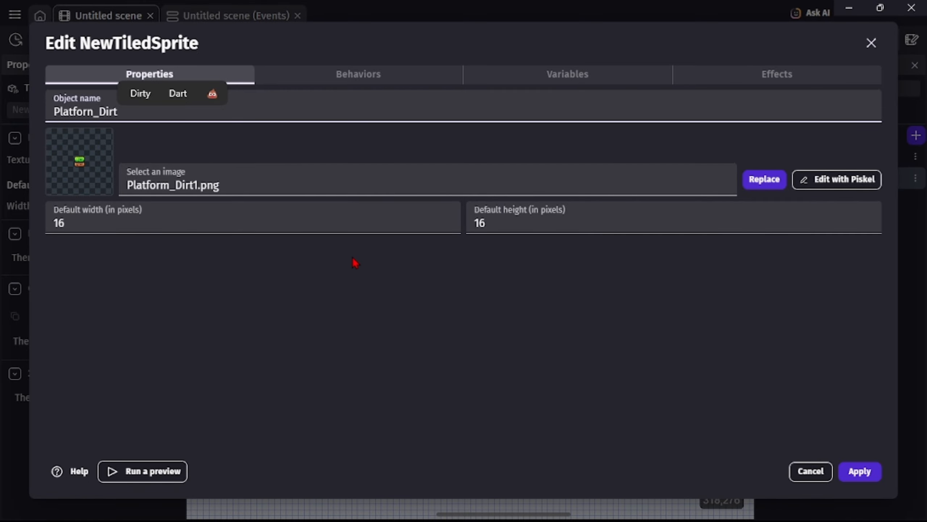
text(1)
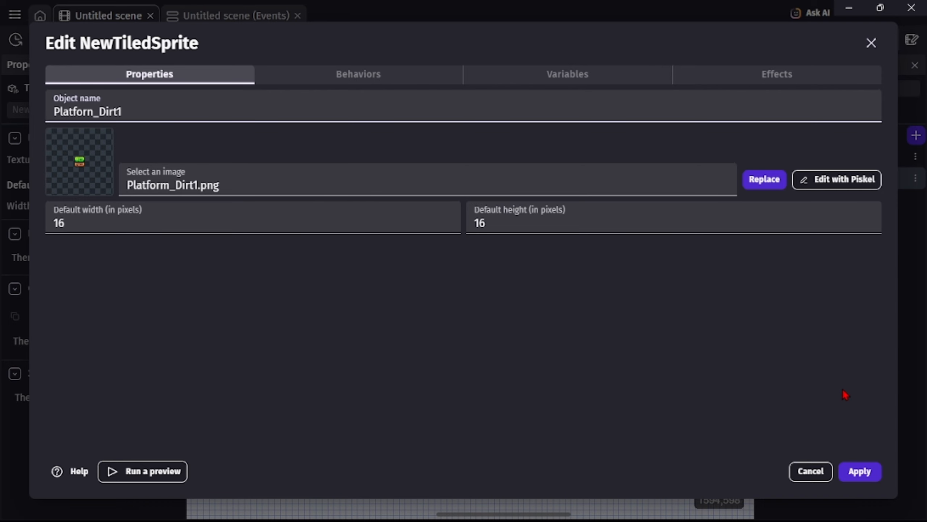
click(860, 471)
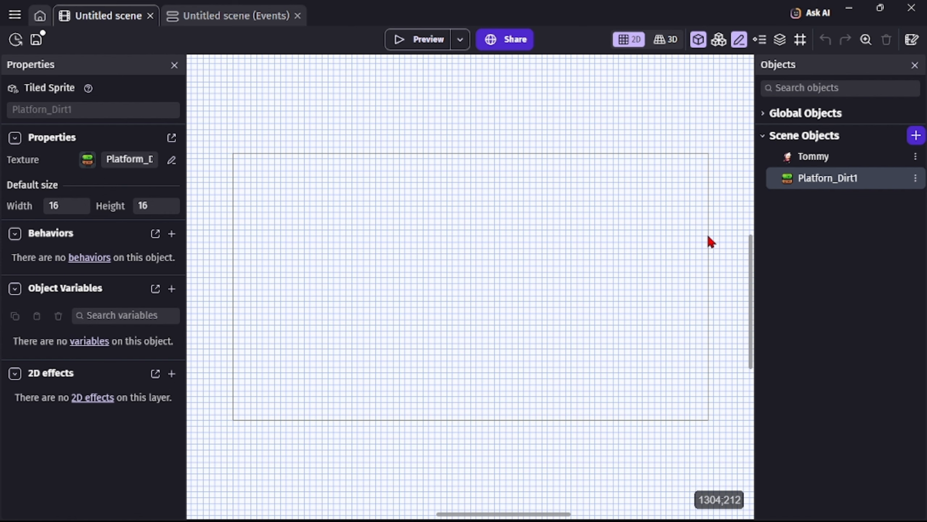
Place Tommy near the middle of the scene and a Platforn_Dirt1 instance just below at X 624, Y 320.
click(781, 157)
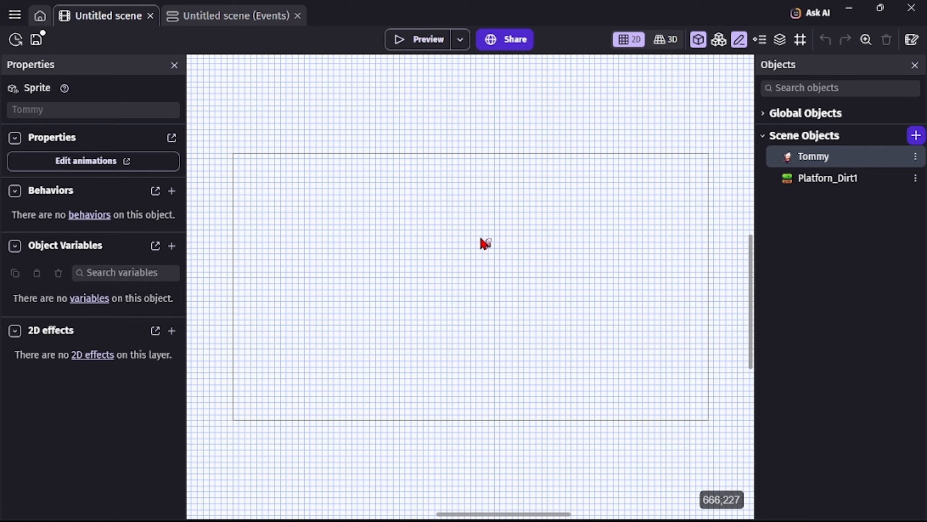
drag(482, 238, 459, 254)
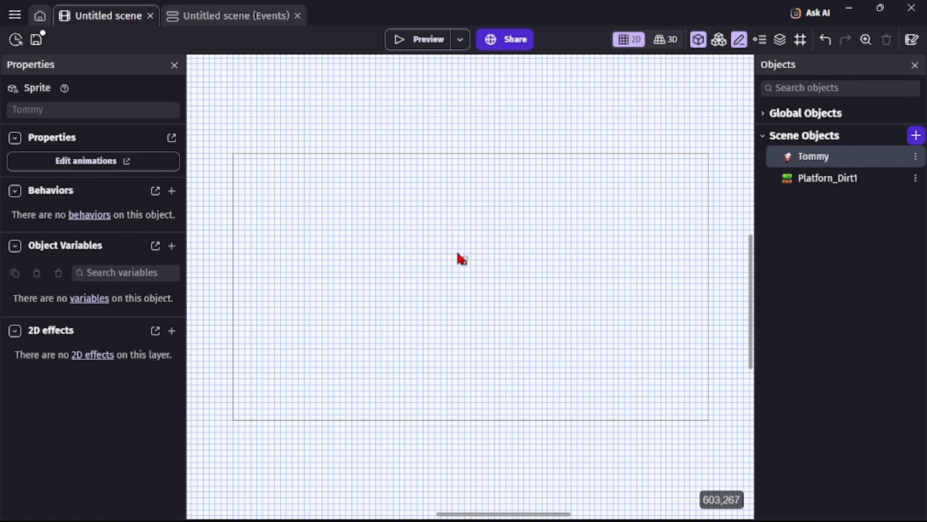
click(816, 181)
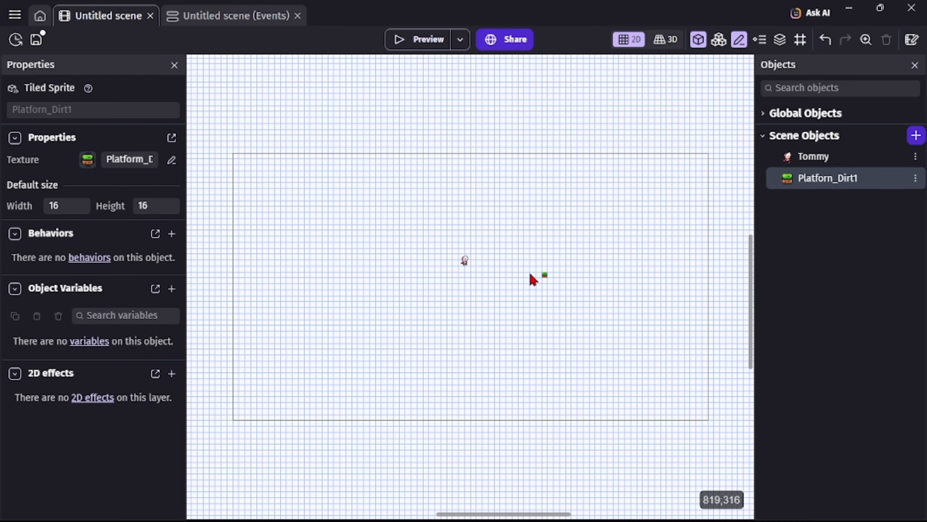
drag(419, 276, 467, 274)
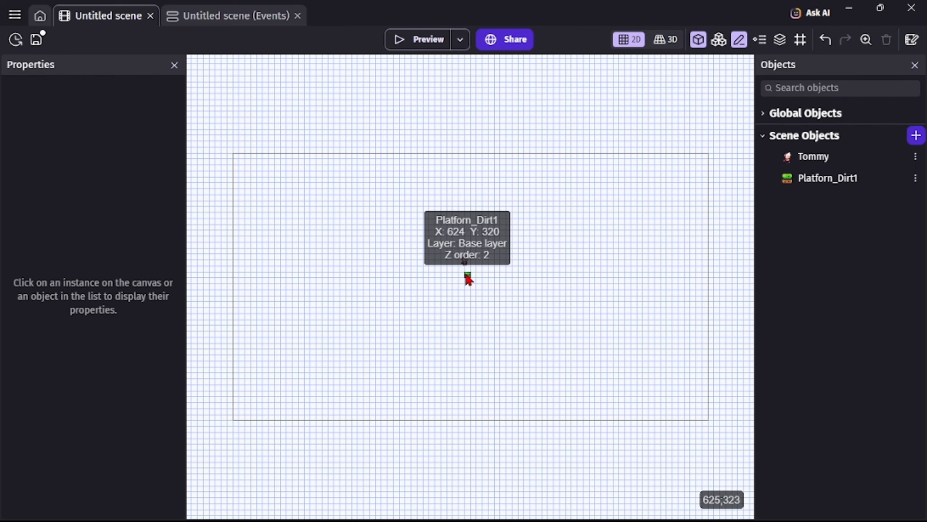
Widen the Platforn_Dirt1 instance to 32 pixels by extending its left edge to X 608.
click(468, 277)
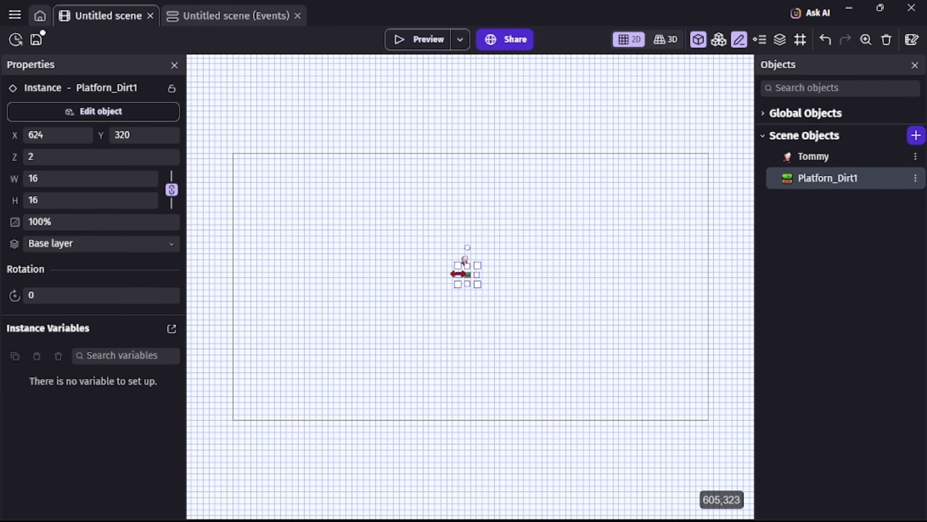
drag(458, 274, 452, 274)
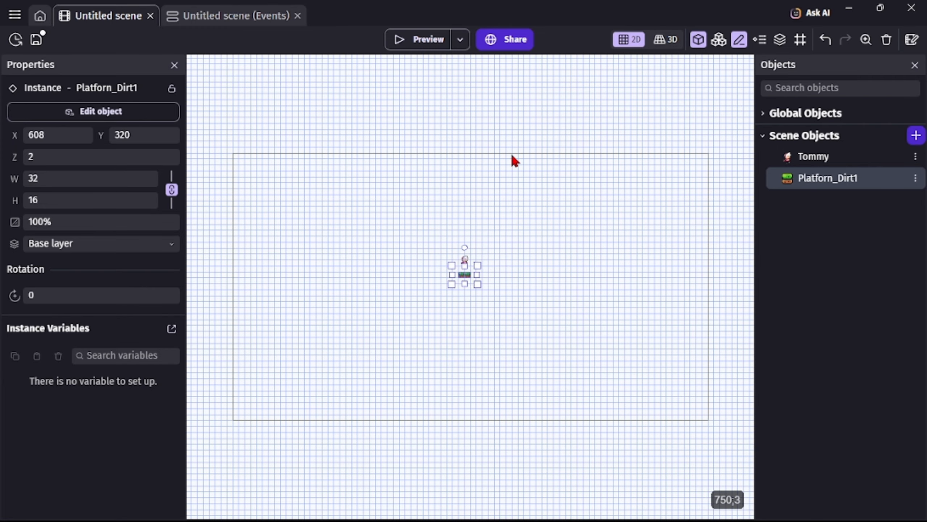
click(520, 209)
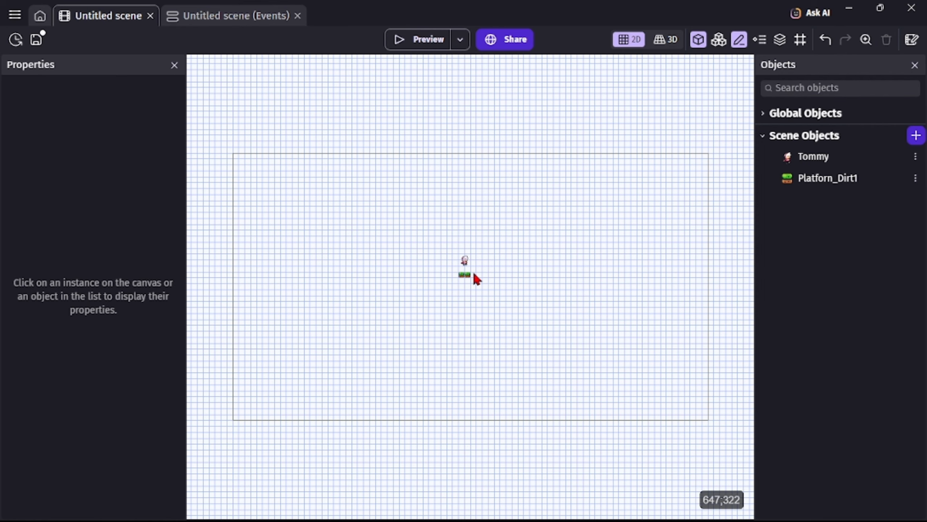
Delete the Platforn_Dirt1 instance below Tommy and remove the Platforn_Dirt1 object from the scene objects.
scroll(474, 277, up, 10)
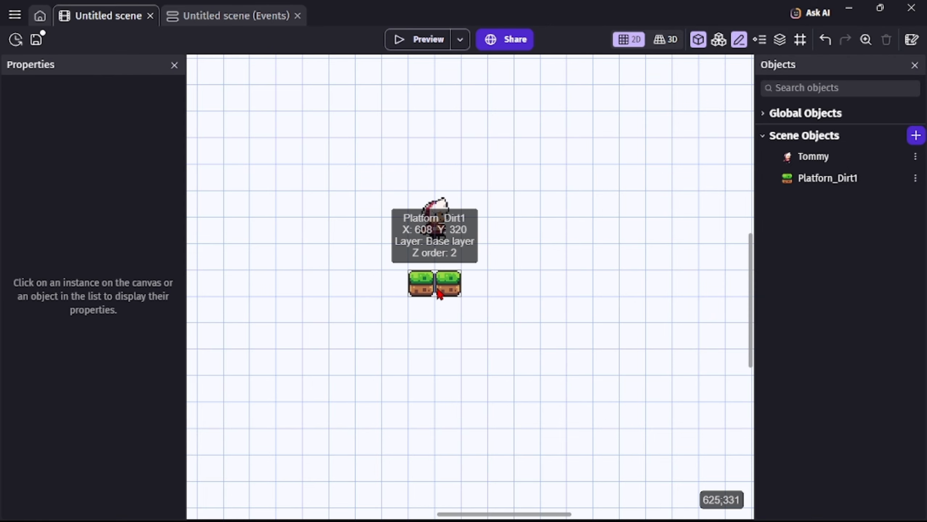
scroll(507, 288, up, 2)
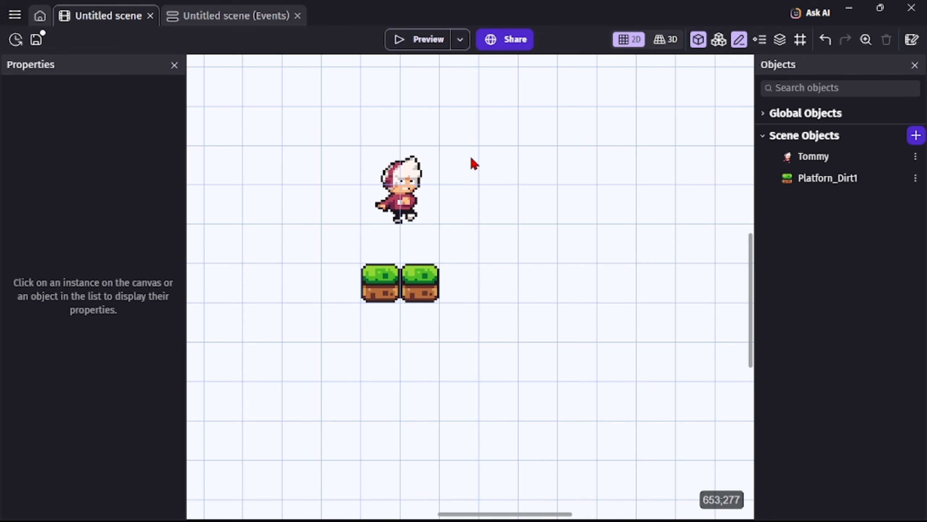
drag(471, 158, 430, 299)
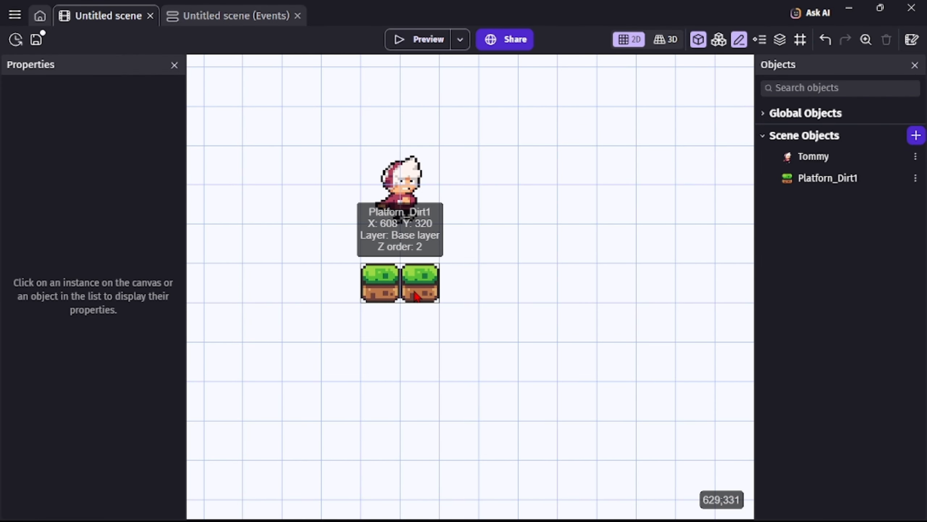
right_click(414, 292)
click(483, 132)
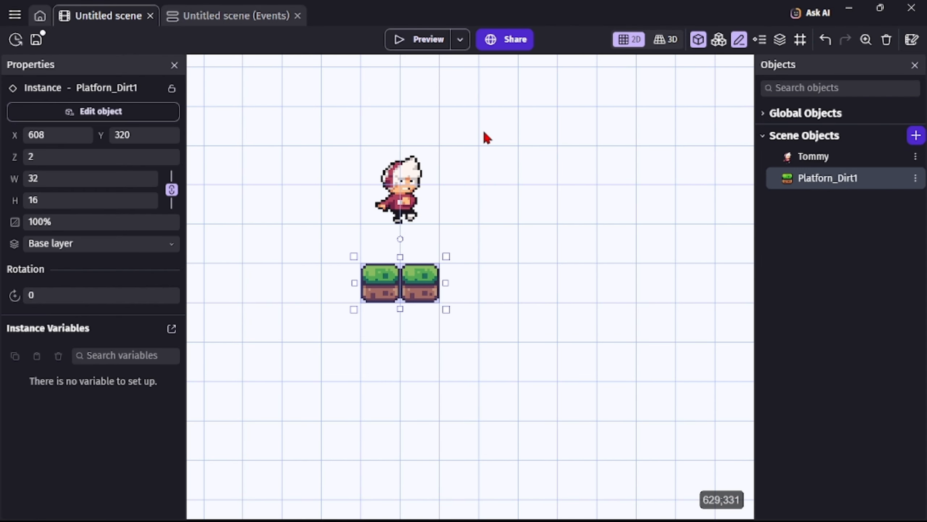
click(915, 179)
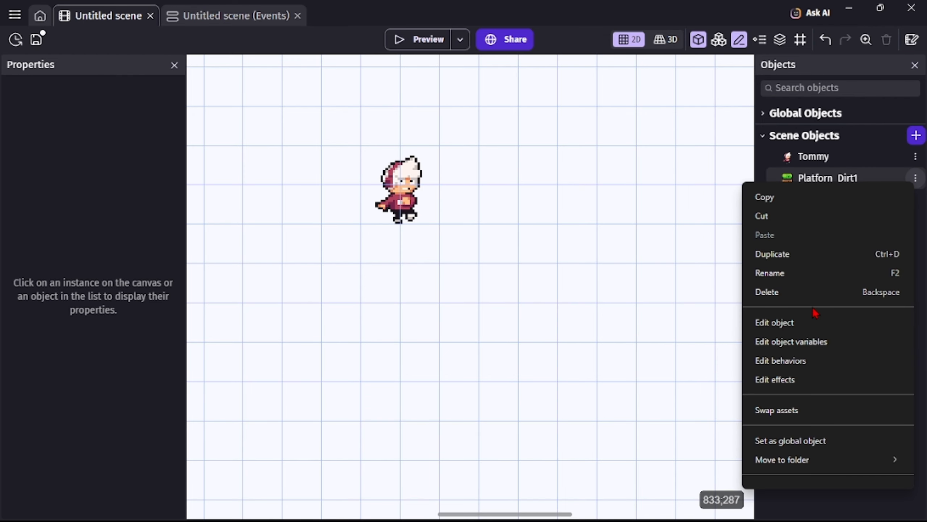
click(787, 294)
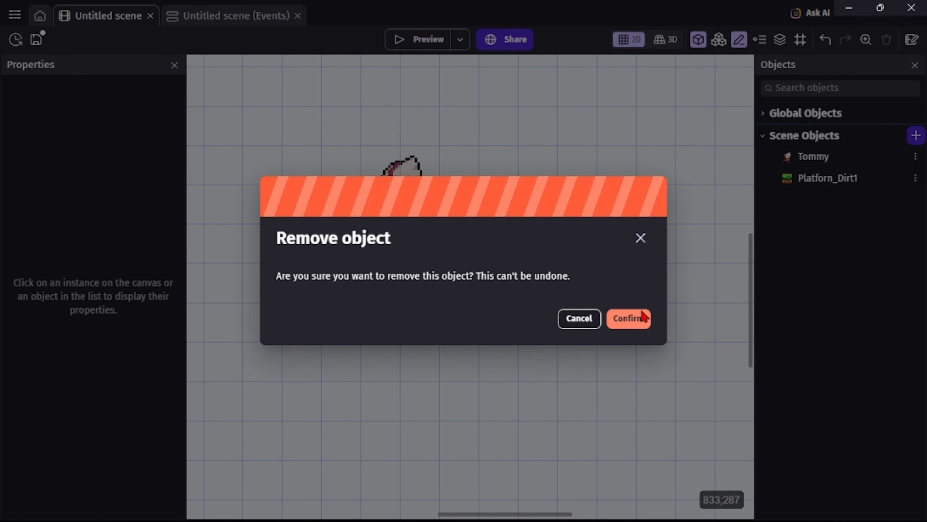
click(643, 318)
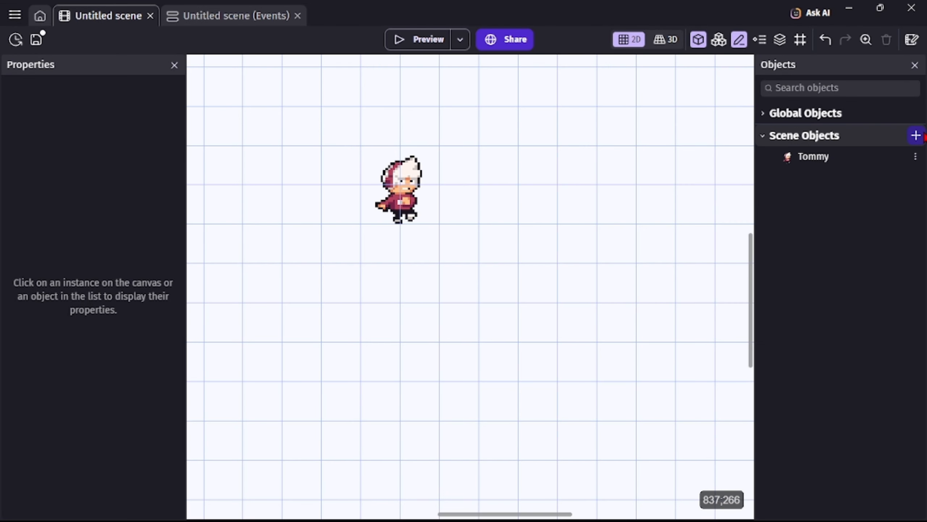
Add a tiled sprite object from scratch with a default width and height of 16 pixels.
click(916, 135)
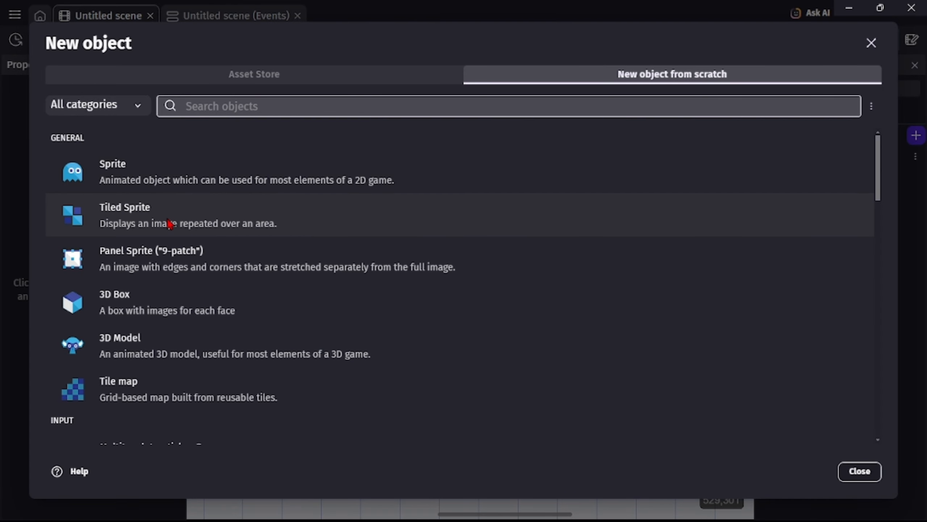
click(135, 225)
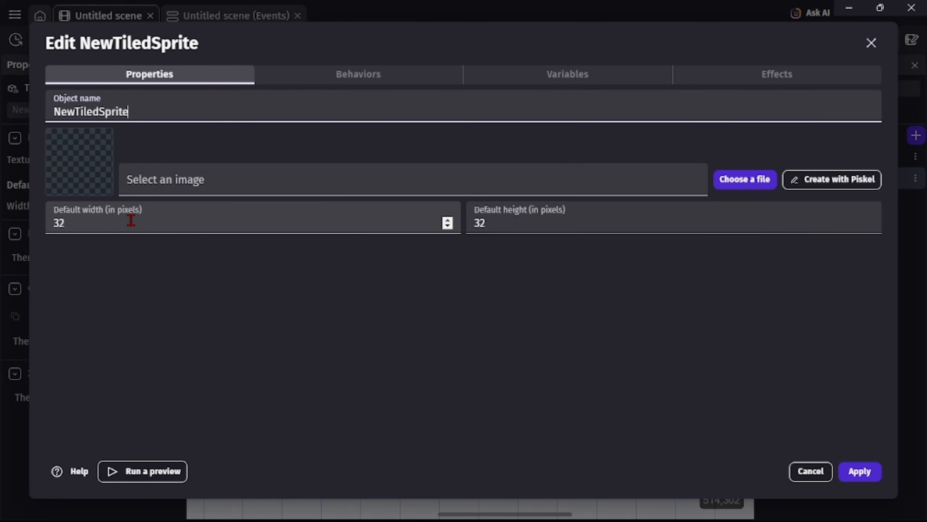
click(156, 220)
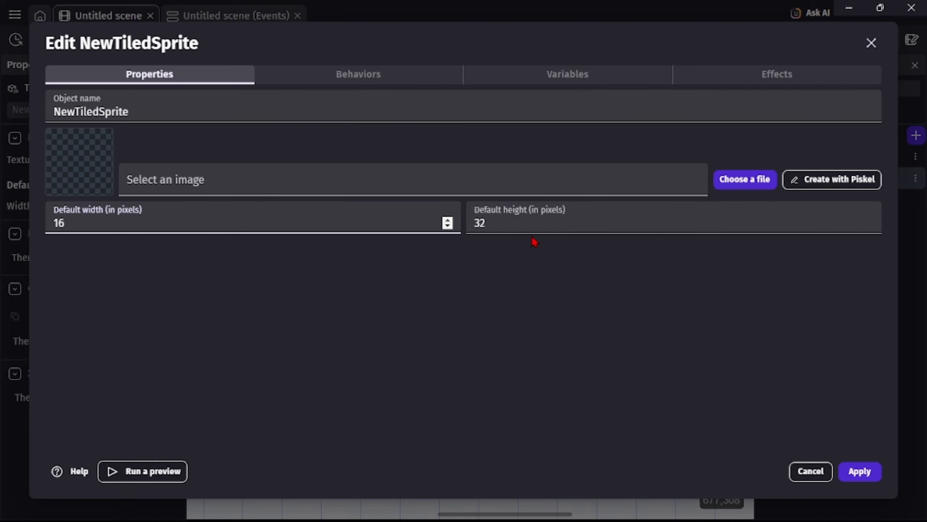
click(523, 225)
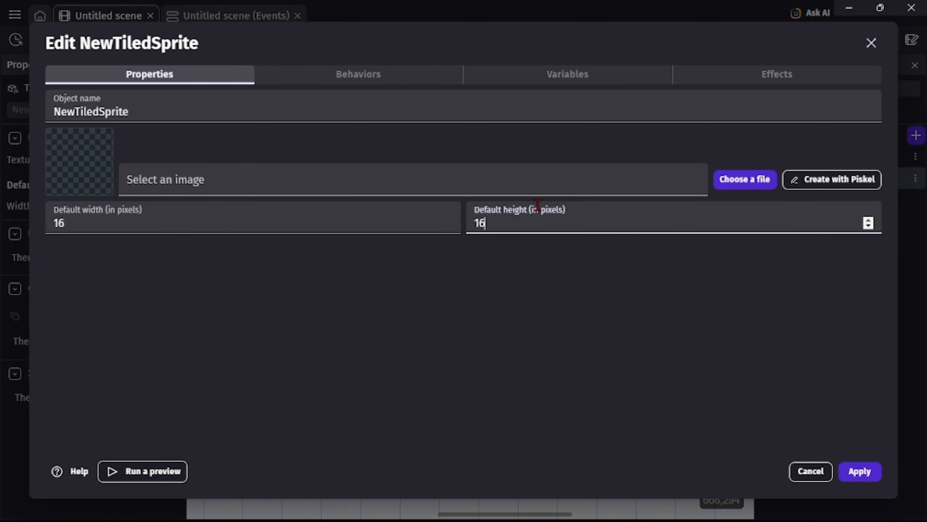
Load Background1.png from the device as the tiled sprite's image and name the object Background1.
click(726, 185)
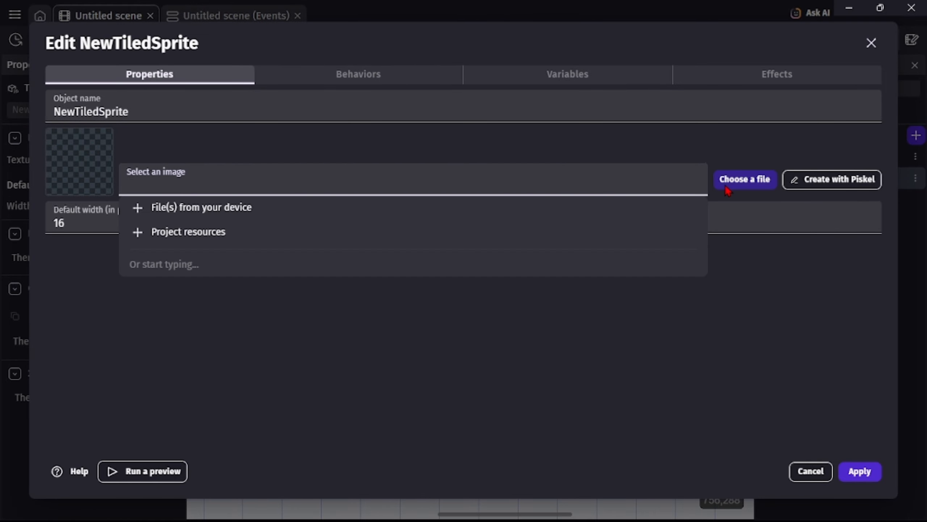
click(659, 210)
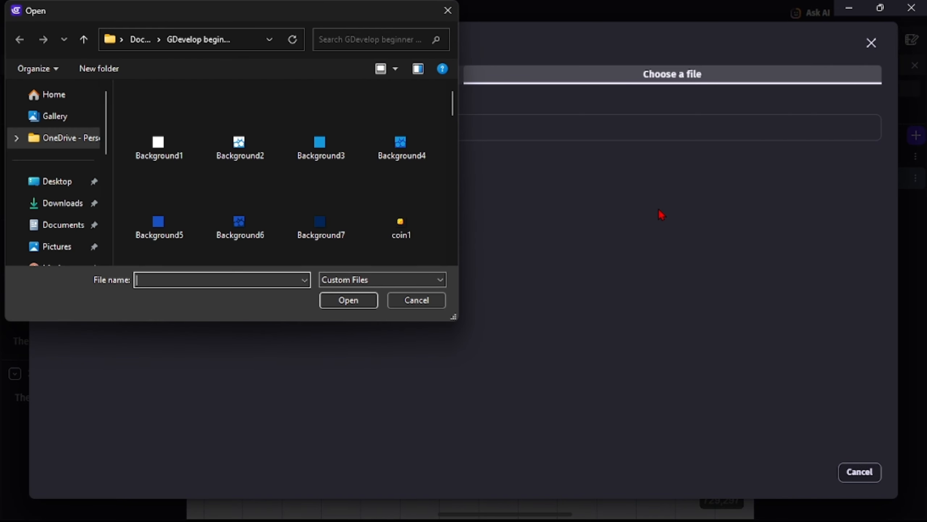
double_click(157, 146)
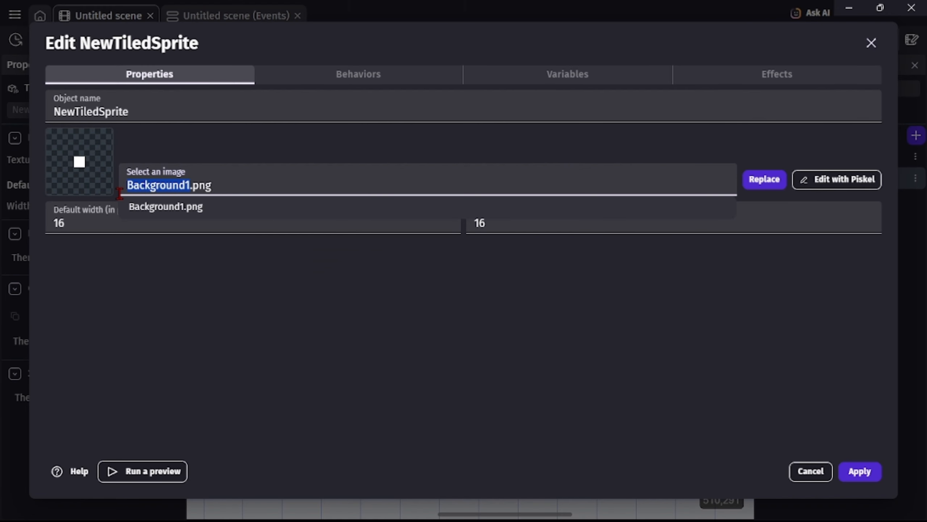
triple_click(133, 108)
key(BackSpace)
text(Background1)
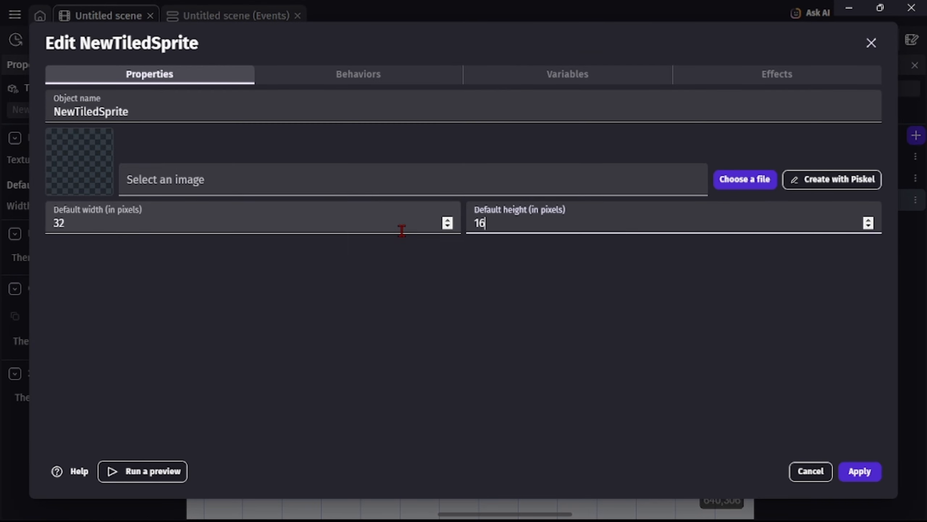
Create a 16 by 16 pixel tiled sprite with the image Background2.png, name it Background2 and apply it.
triple_click(365, 223)
text(16)
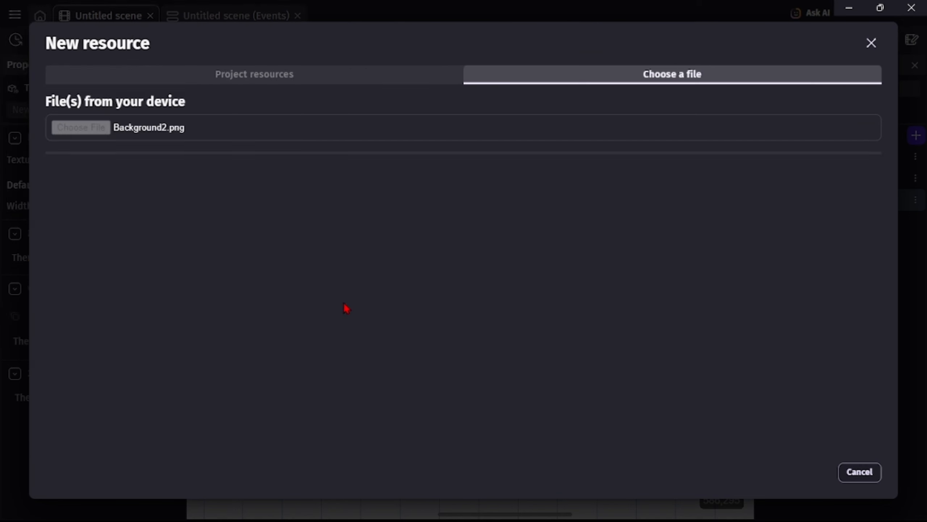
triple_click(149, 110)
key(BackSpace)
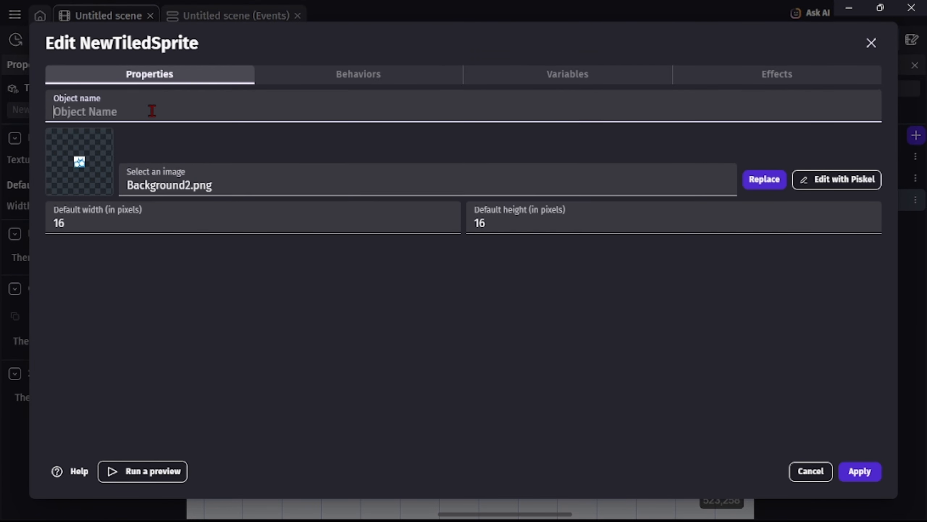
text(Background2)
click(860, 471)
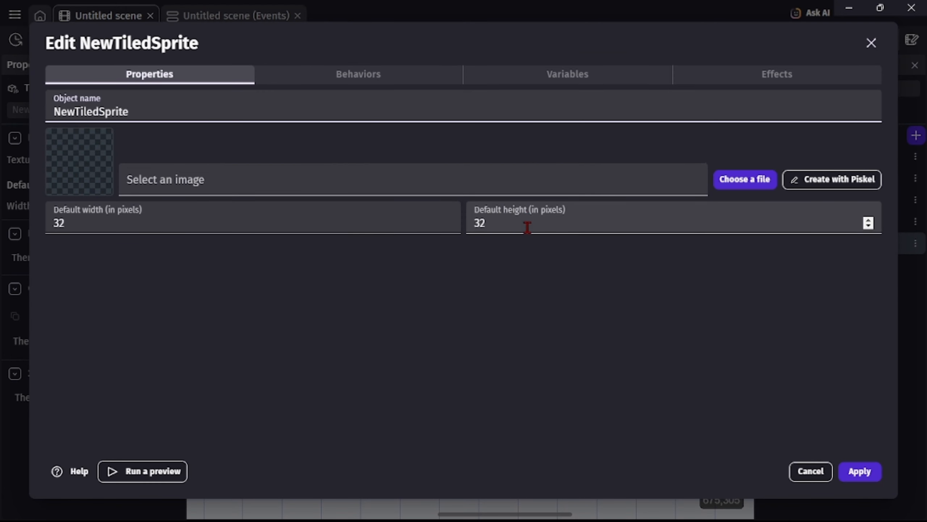
Set the new tiled sprite's default size to 16 by 16 pixels and load the Background4 image.
triple_click(525, 223)
text(16)
triple_click(387, 221)
text(16)
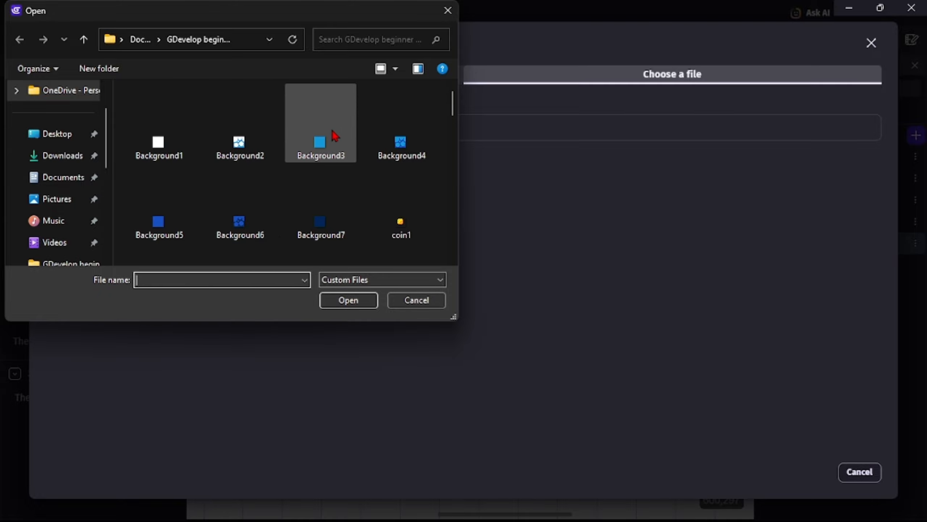
click(395, 149)
click(368, 301)
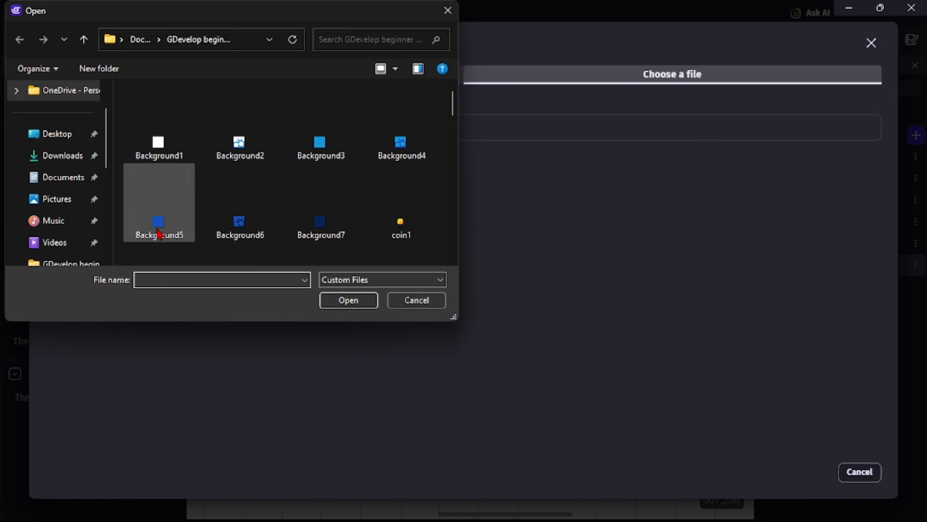
Create the tiled sprites Background5, Background6 and Background7 at 16 by 16 pixels, each with its matching image.
double_click(157, 229)
click(176, 117)
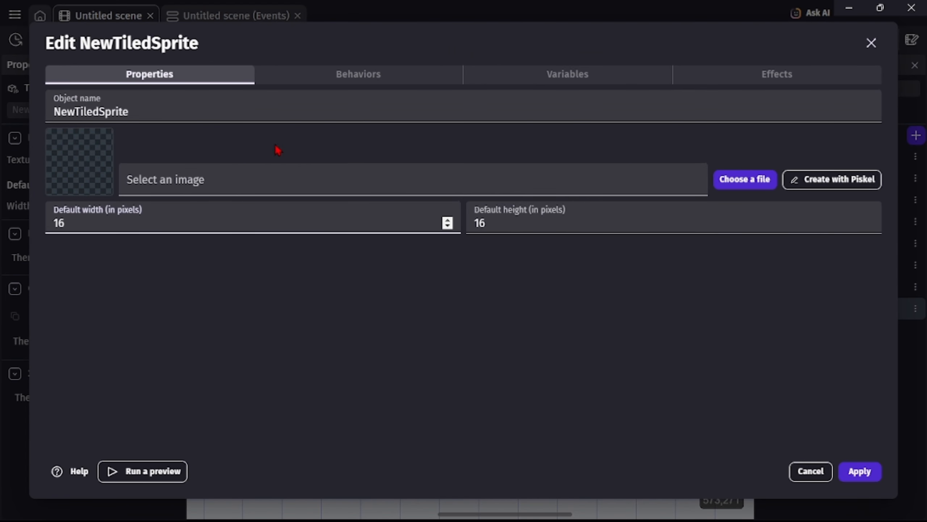
click(232, 114)
key(ctrl+a)
key(BackSpace)
click(201, 207)
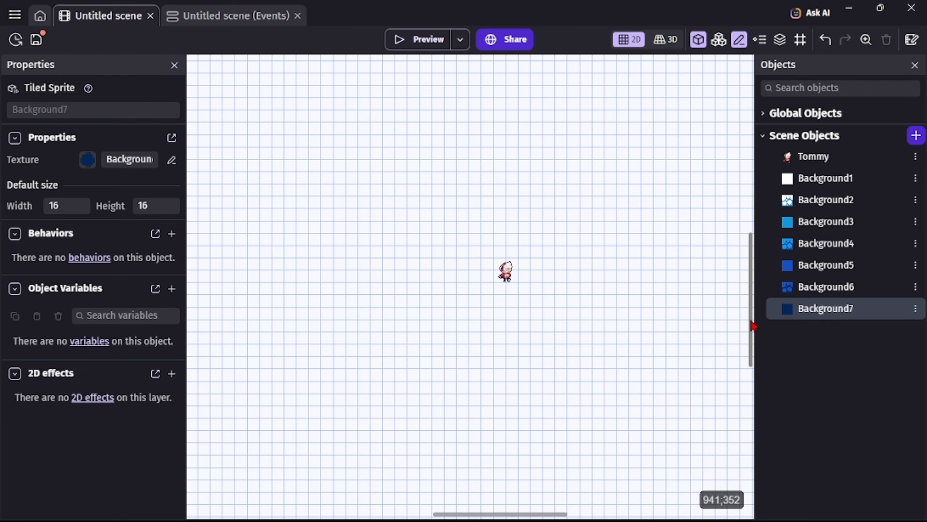
Place a Background1 instance at X 0, Y 0 and stretch it down to a height of 720 pixels.
mouse_move(751, 325)
mouse_down()
mouse_move(752, 273)
mouse_move(760, 324)
mouse_up()
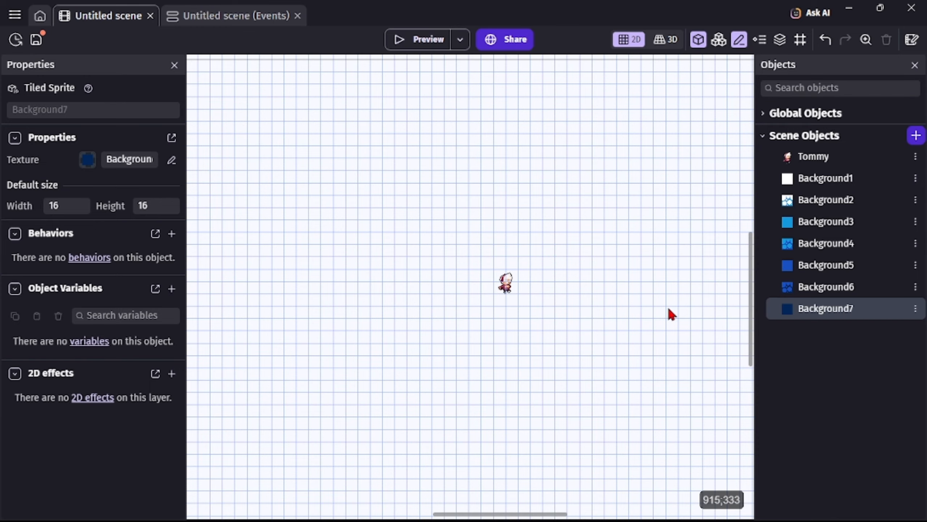
scroll(614, 304, down, 5)
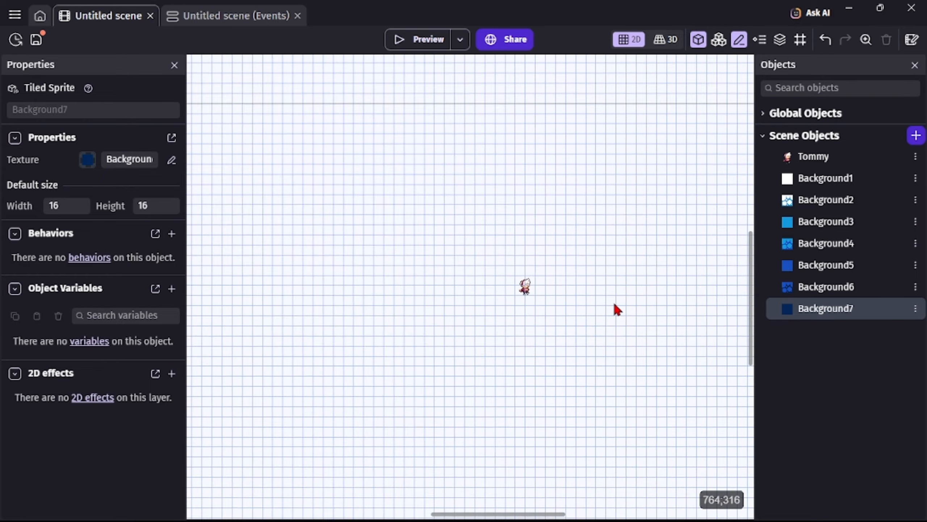
drag(615, 304, 663, 238)
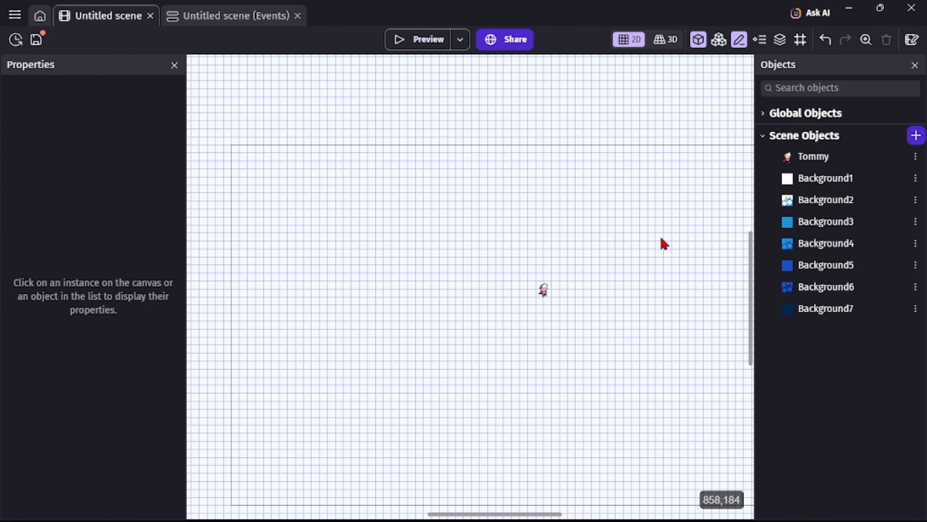
click(815, 178)
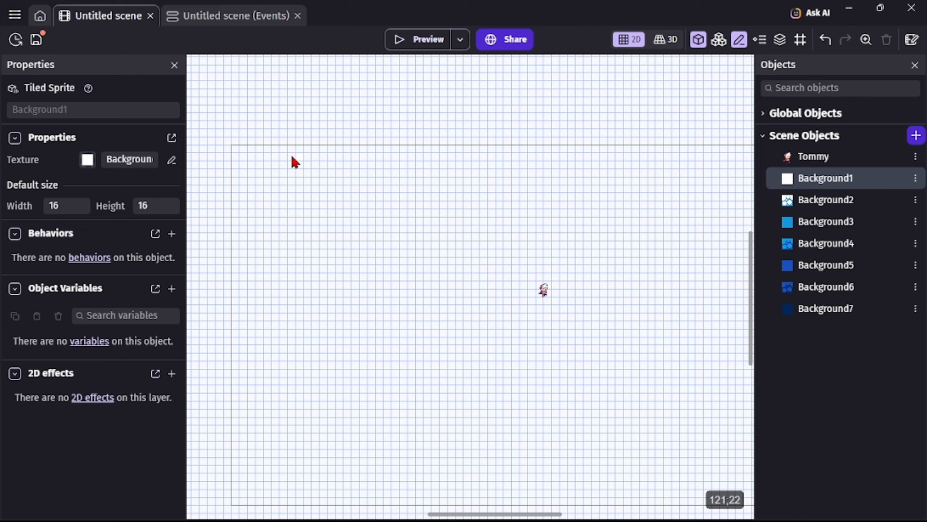
click(235, 152)
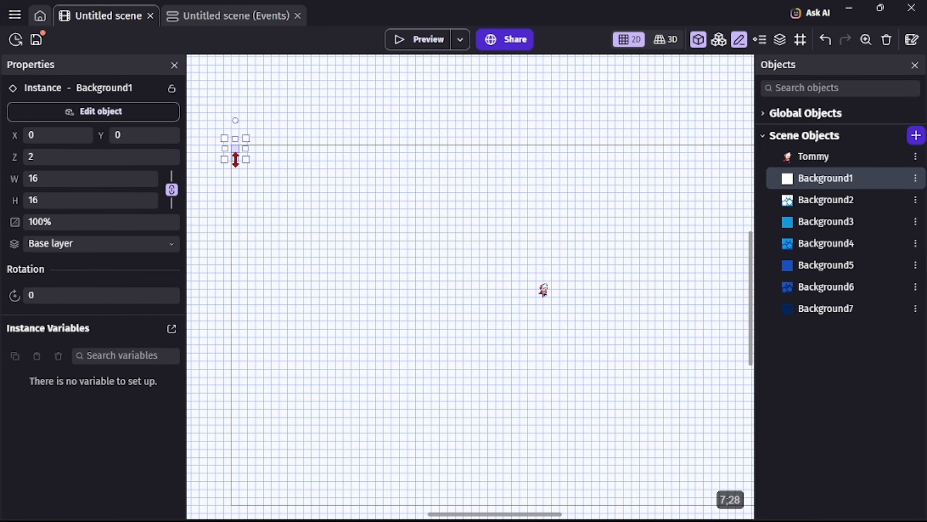
drag(235, 159, 228, 521)
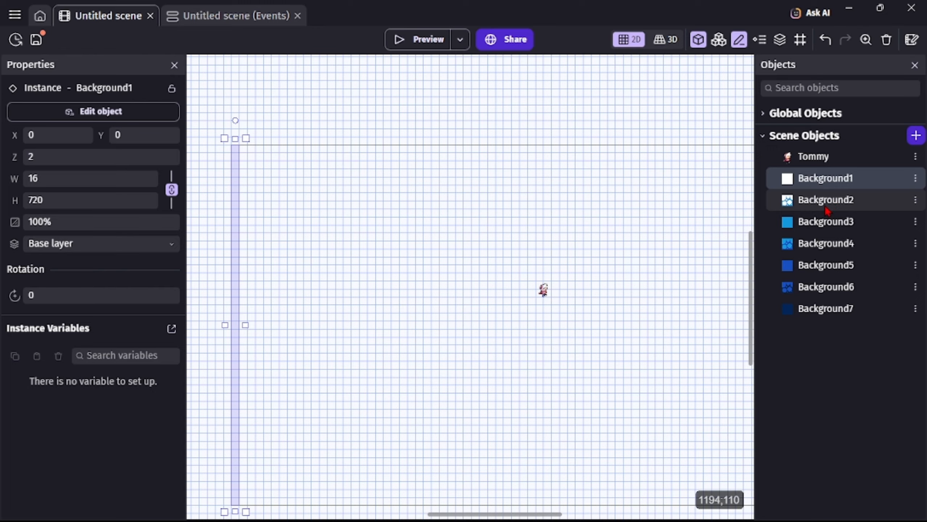
Place a Background4 instance at the midpoint of the Background1 column and shift it one grid cell to the right.
click(814, 244)
drag(557, 295, 235, 324)
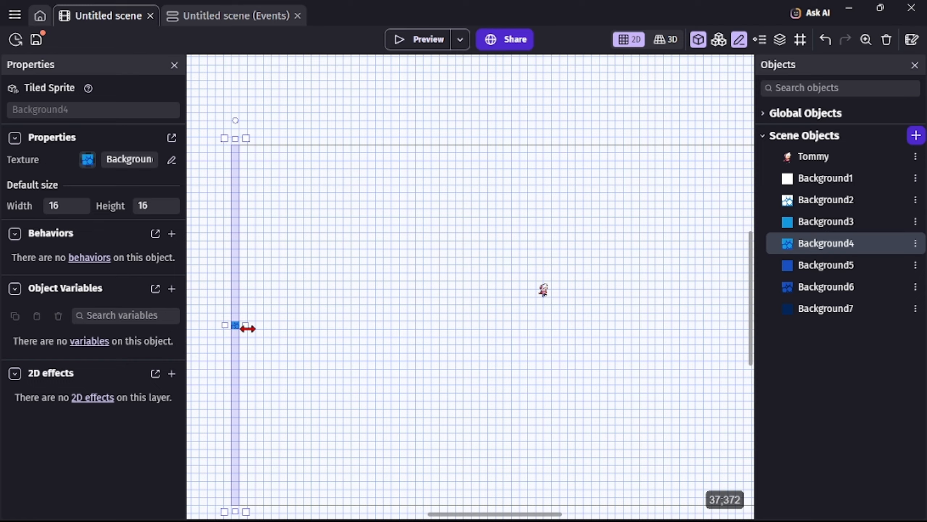
click(233, 308)
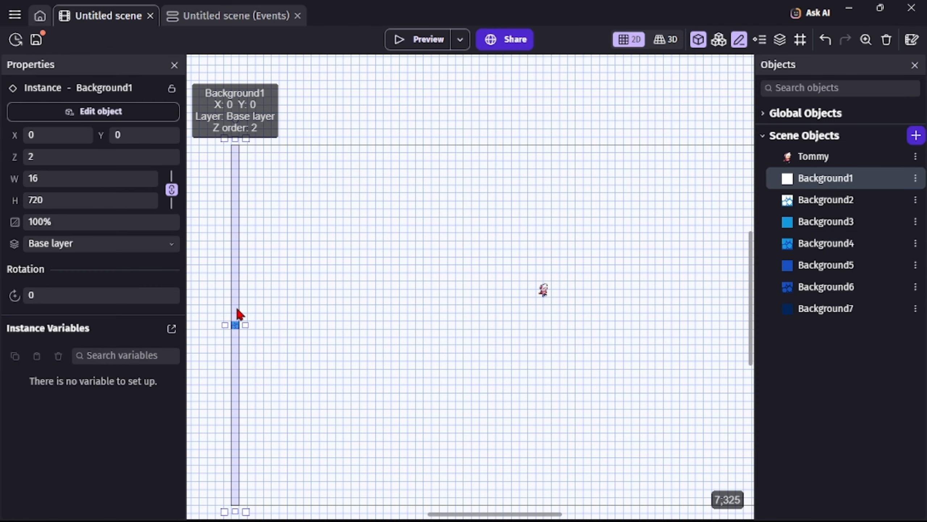
drag(236, 324, 245, 323)
click(233, 289)
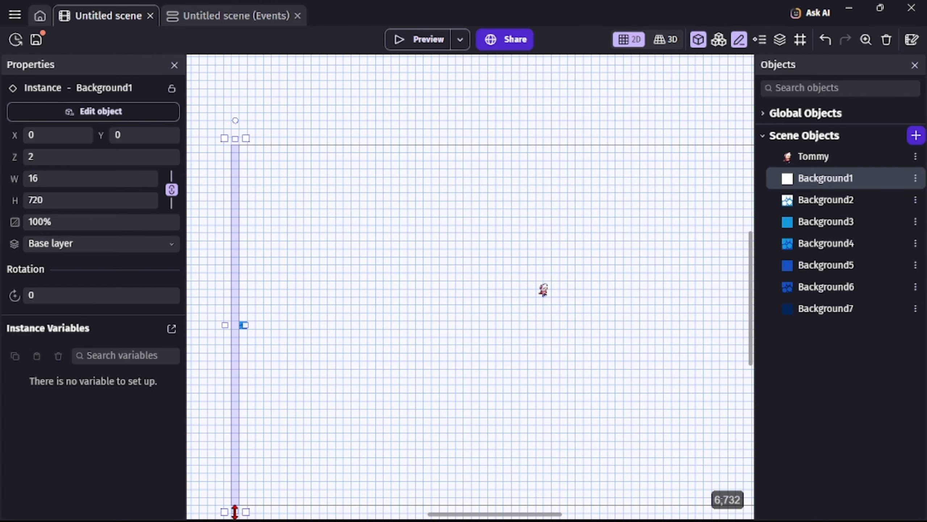
Halve the Background1 column, move it into the lower half as a ruler, and place Background6 beside it at X 16, Y 544.
drag(235, 511, 235, 324)
drag(235, 277, 235, 462)
drag(827, 286, 246, 421)
Move Background1 back to the scene's top-left corner and resize it to 1280 by 176 pixels.
drag(235, 357, 238, 173)
drag(235, 328, 236, 240)
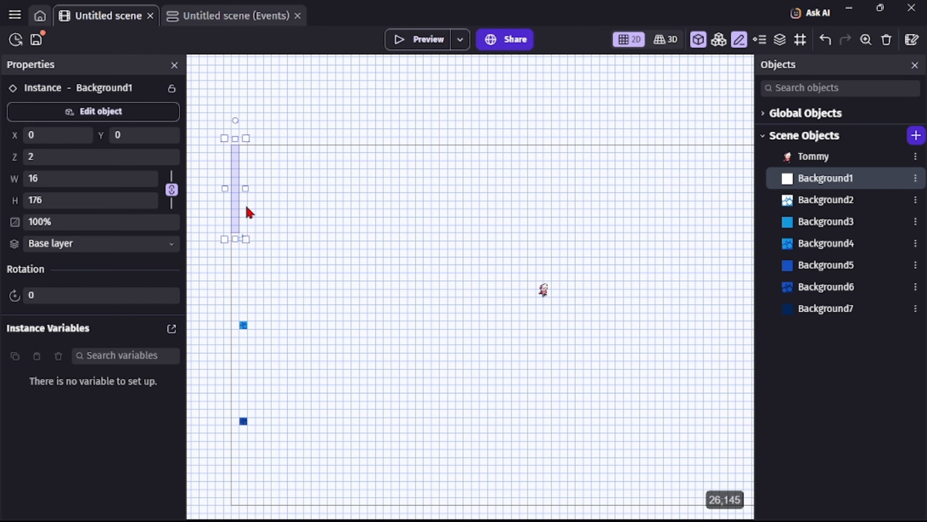
drag(245, 189, 916, 218)
scroll(650, 328, down, 3)
drag(533, 514, 550, 514)
drag(736, 224, 700, 235)
Stretch the Background2 strip at Y 176 and the Background4 strip across the scene's full 1280-pixel width.
click(234, 261)
drag(242, 261, 706, 283)
click(235, 324)
drag(243, 325, 219, 325)
click(235, 261)
drag(224, 260, 219, 261)
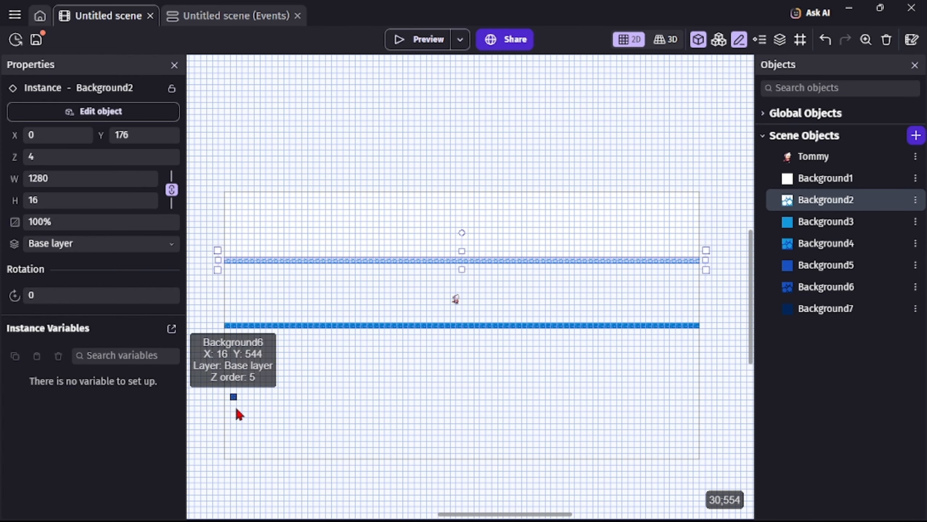
Extend the Background6 instance to both side edges of the scene.
click(234, 396)
drag(224, 396, 218, 397)
drag(242, 397, 706, 403)
Fill the band between the Background2 and Background4 strips with Background3, 1280 by 160 pixels at X 0, Y 192.
drag(823, 223, 699, 338)
click(455, 299)
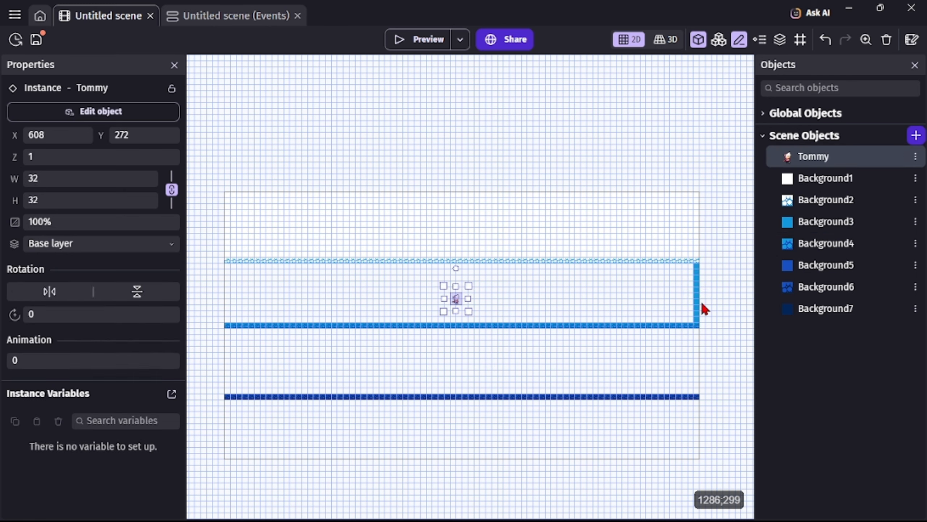
click(696, 298)
drag(687, 293, 210, 313)
Fill the band from Y 368 down to the Background6 strip with Background5, and the 1280 by 160 pixel area at Y 560 with Background7.
drag(824, 266, 703, 397)
drag(687, 360, 216, 359)
drag(824, 308, 218, 431)
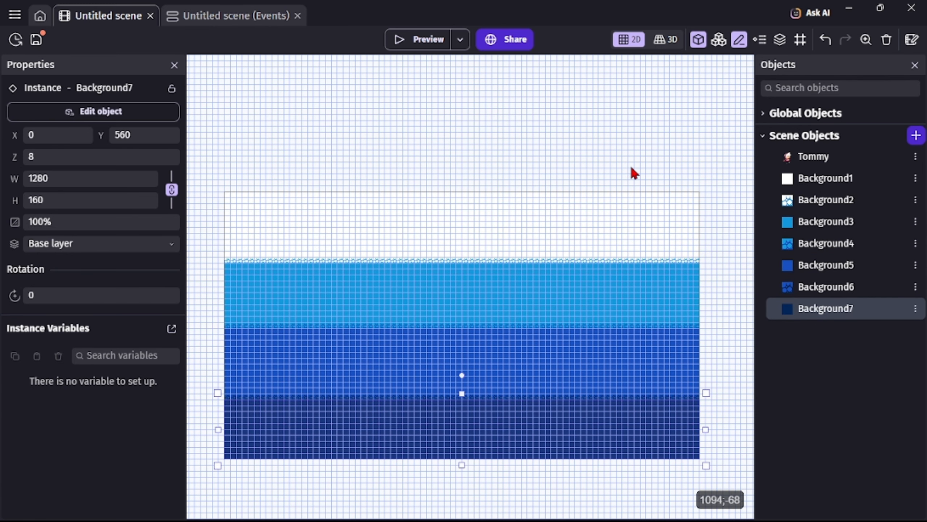
drag(630, 165, 632, 514)
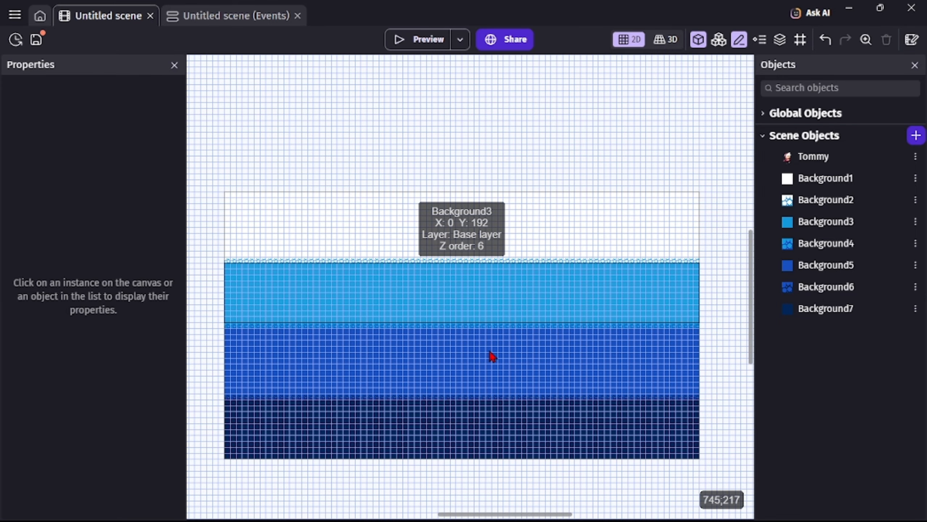
Set the Z order of the Background1, Background2, Background4 and Background7 instances together to -10.
click(418, 299)
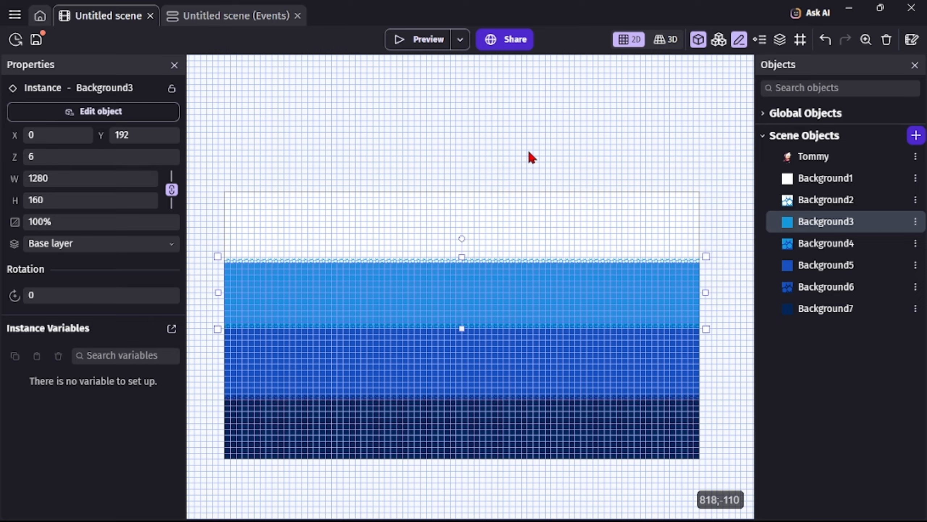
shift+click(568, 212)
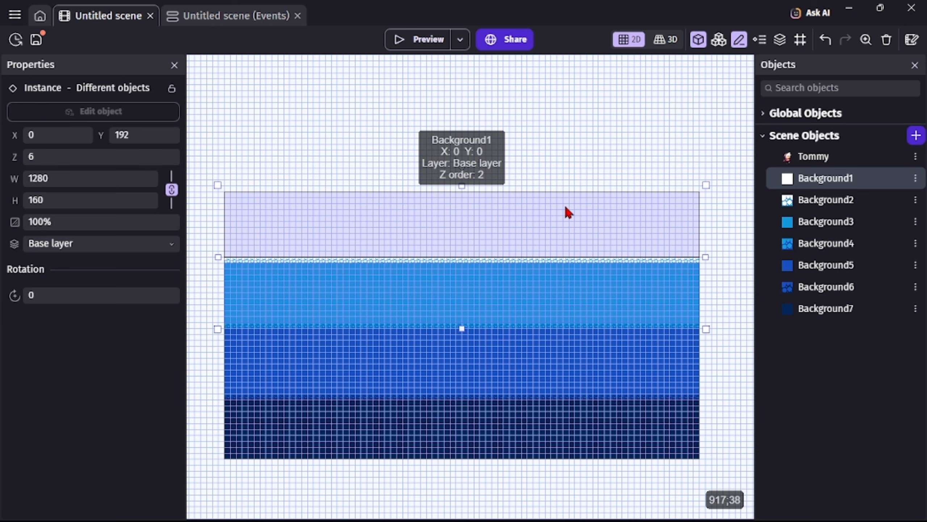
shift+click(605, 261)
shift+click(611, 274)
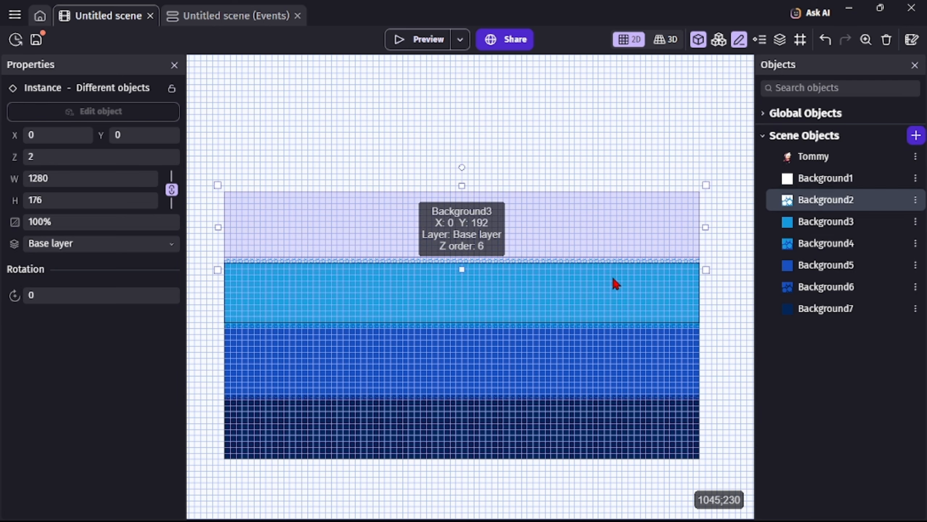
shift+click(622, 332)
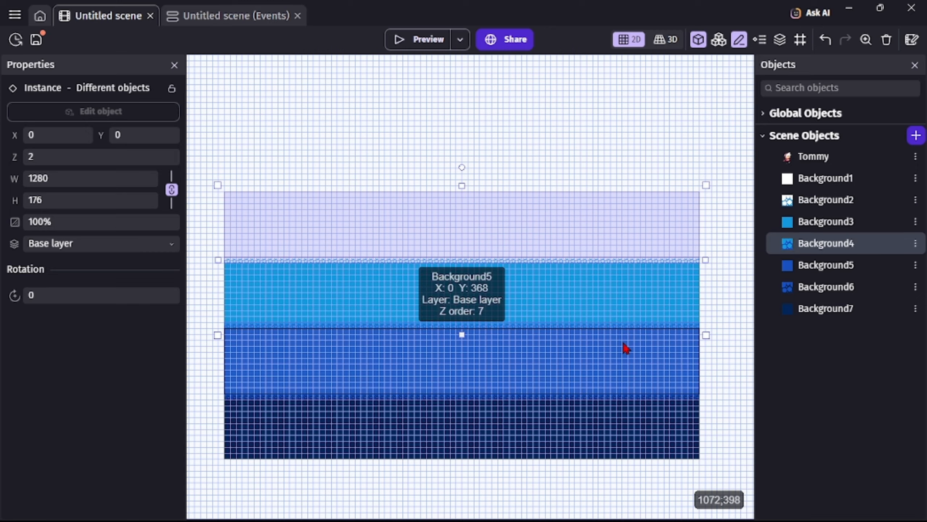
shift+click(625, 350)
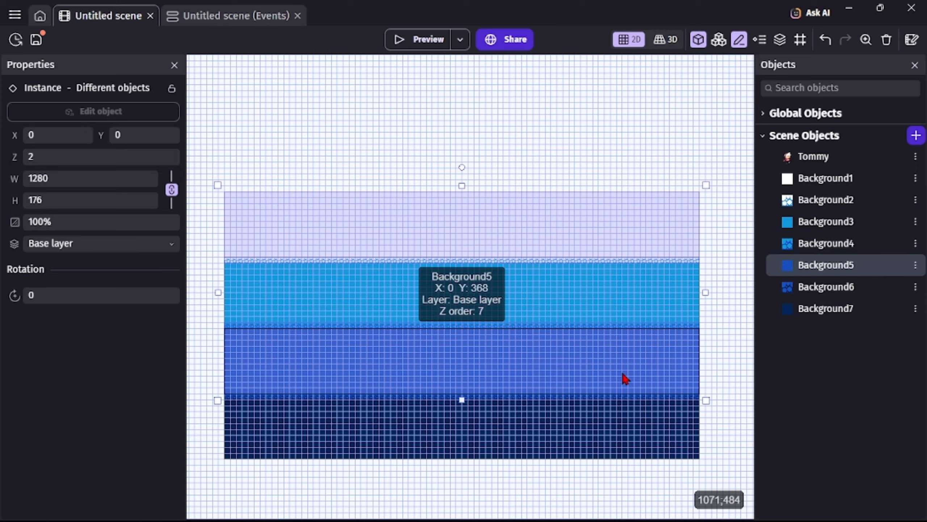
shift+click(633, 400)
shift+click(634, 407)
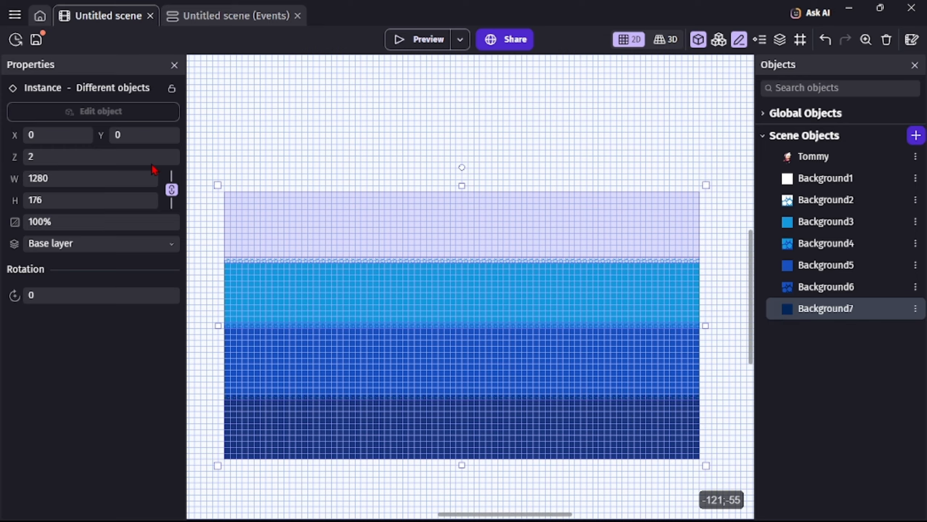
click(73, 154)
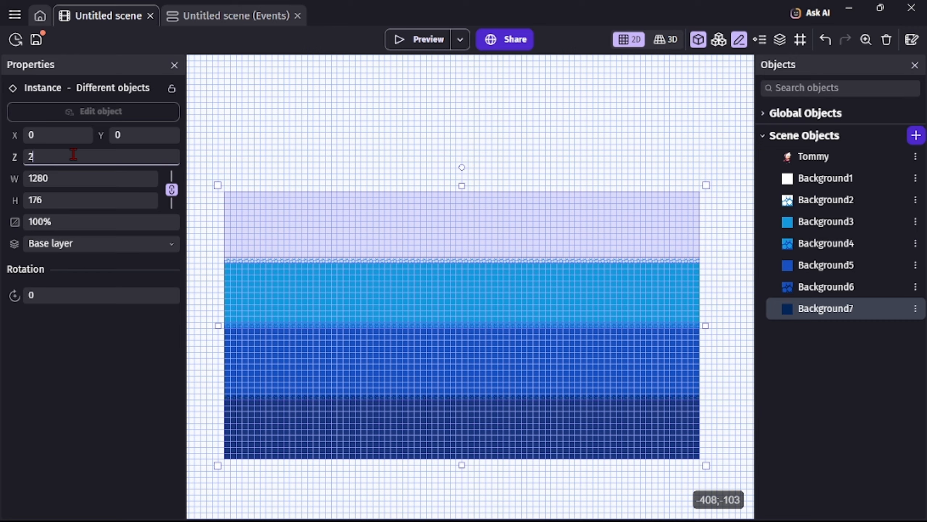
key(BackSpace)
text(-10)
click(265, 147)
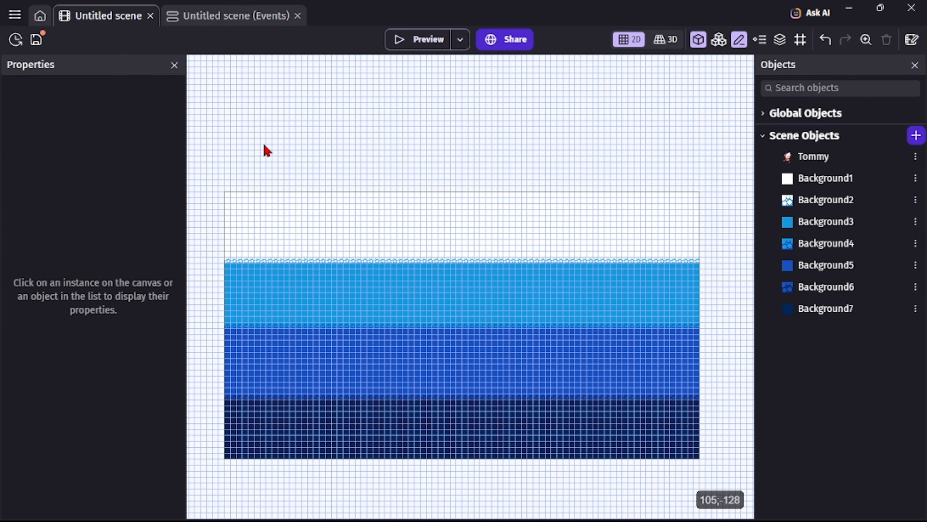
Give the Background3, Background5 and Background6 instances a Z order of -10.
click(314, 294)
shift+click(424, 360)
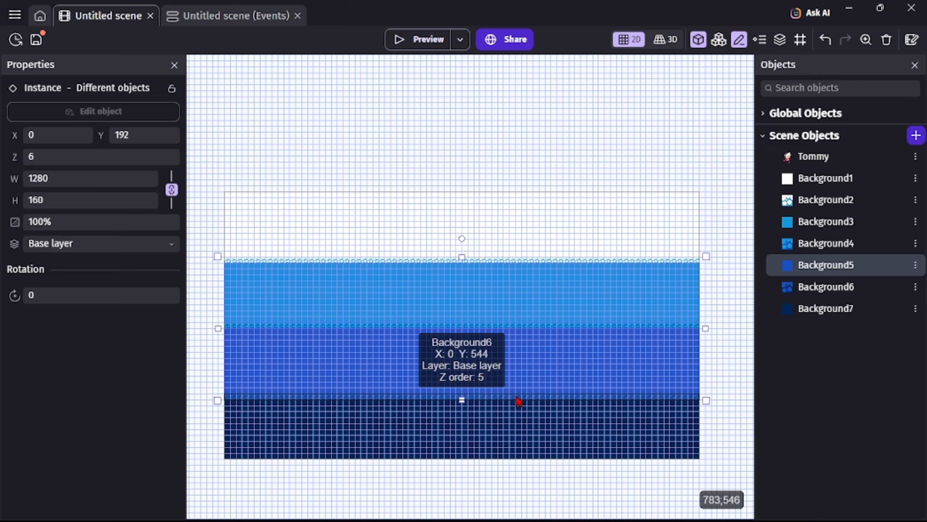
shift+click(519, 403)
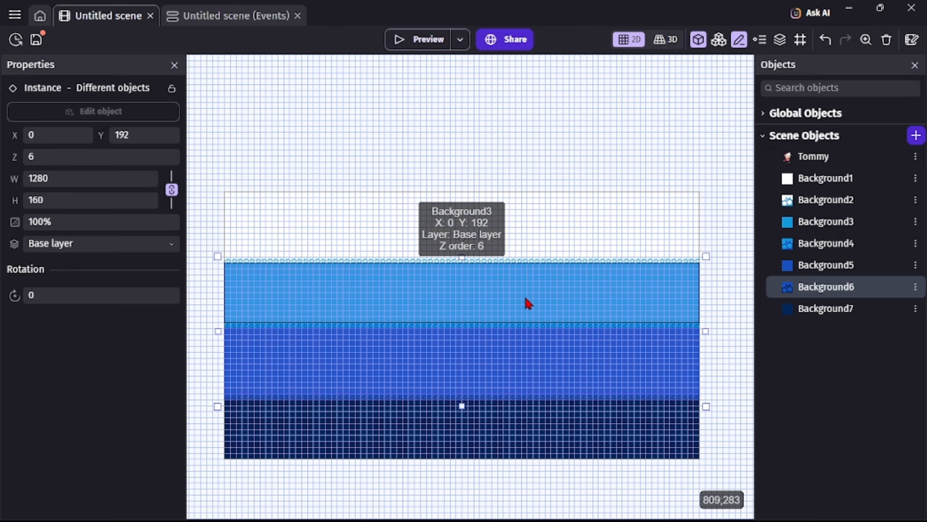
click(55, 162)
key(BackSpace)
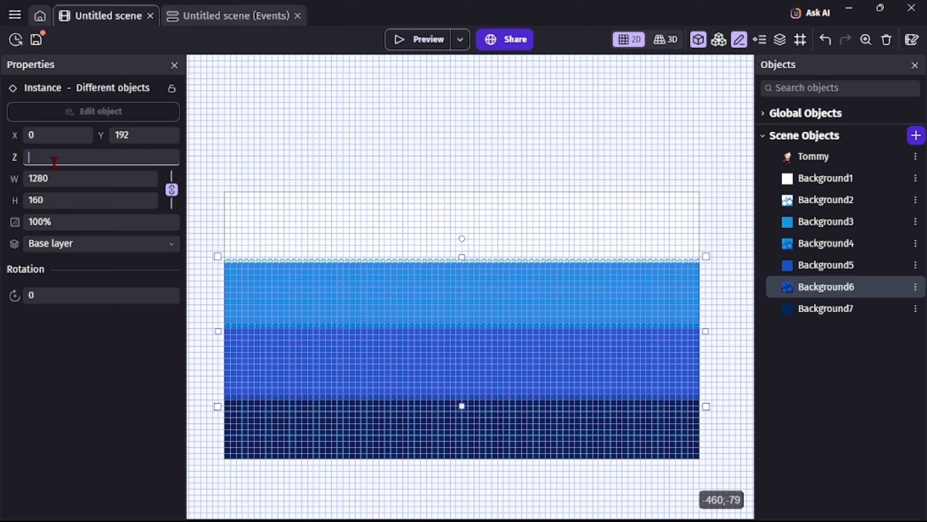
text(-10)
click(319, 133)
Examine Tommy's placement and Z order against the background layers.
scroll(461, 305, up, 5)
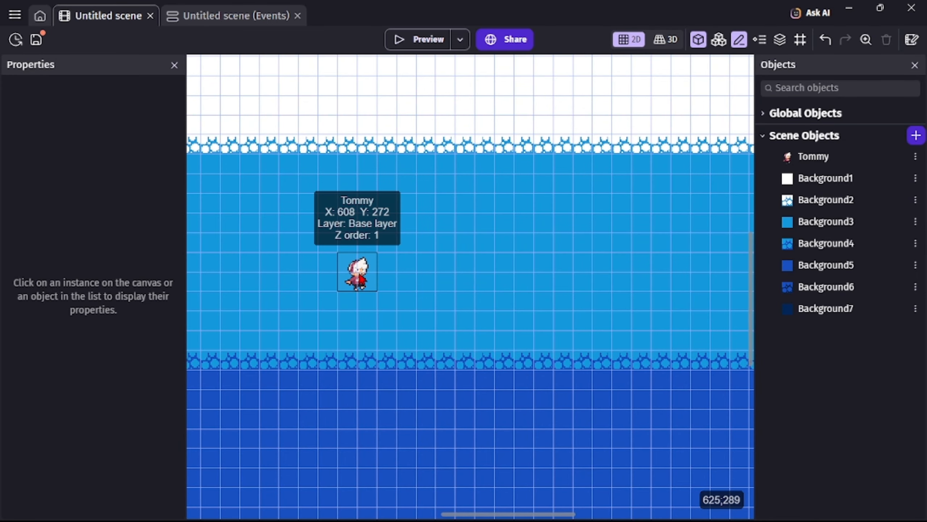
click(357, 272)
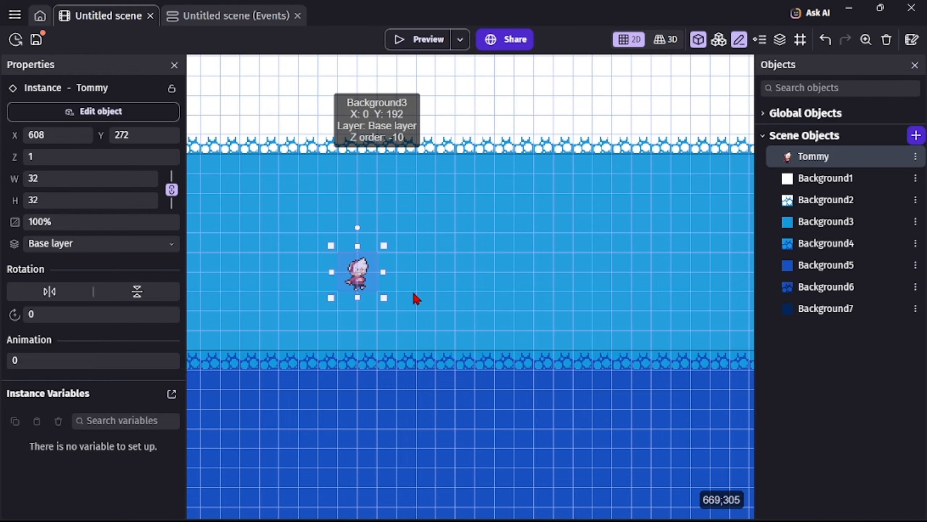
ctrl+scroll(414, 296, down, 4)
ctrl+scroll(415, 293, down, 2)
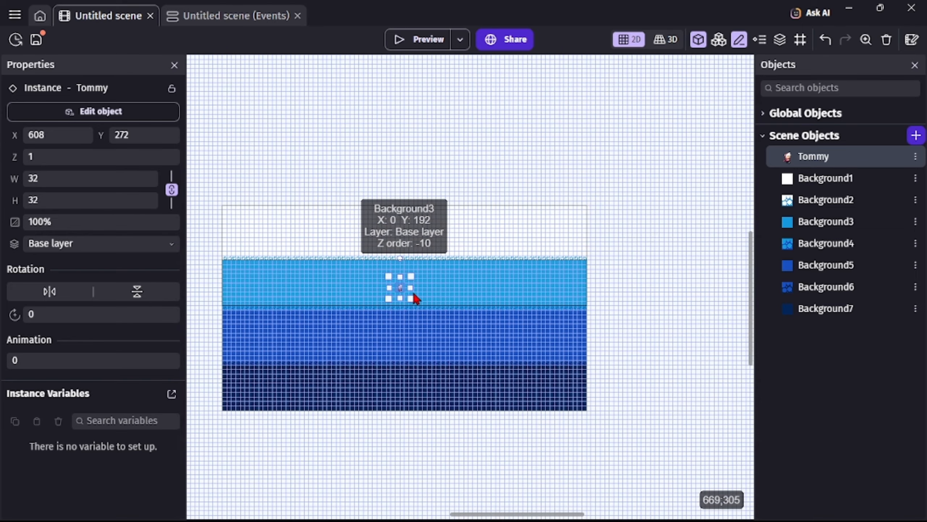
ctrl+scroll(414, 294, up, 3)
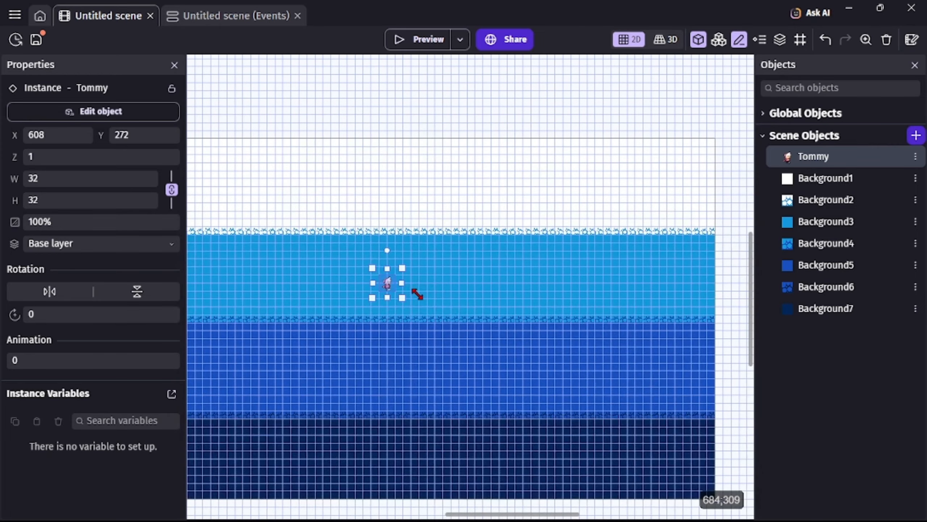
mouse_move(526, 516)
mouse_down()
mouse_move(503, 510)
mouse_move(517, 517)
mouse_up()
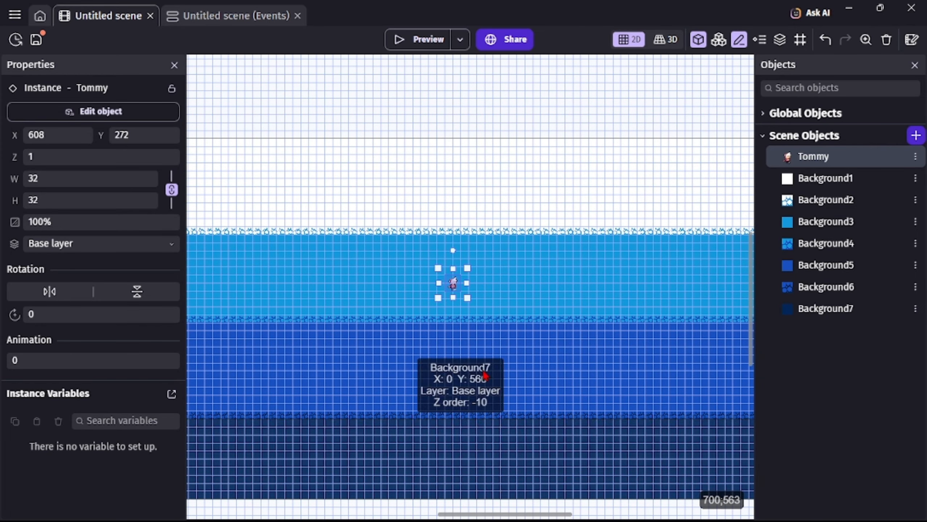
click(464, 168)
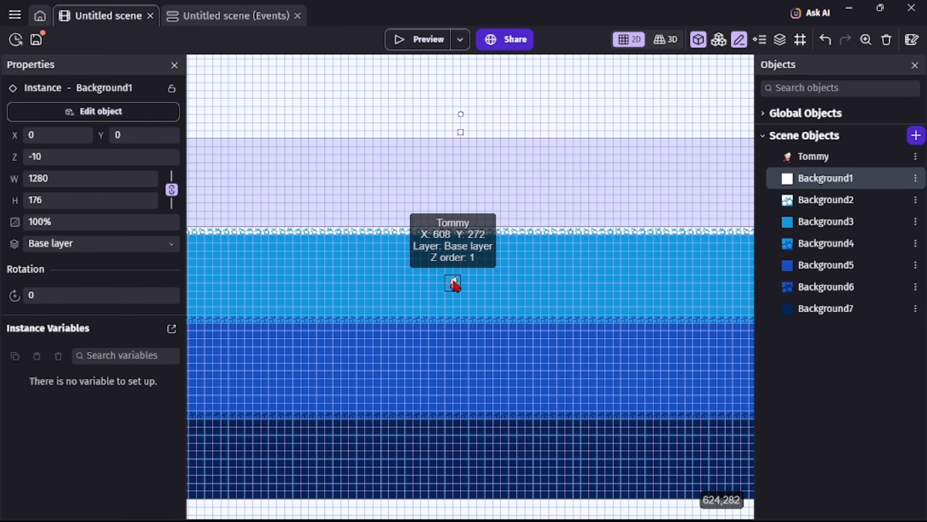
Enlarge the Tommy instance to 352 by 384 pixels.
drag(455, 283, 668, 474)
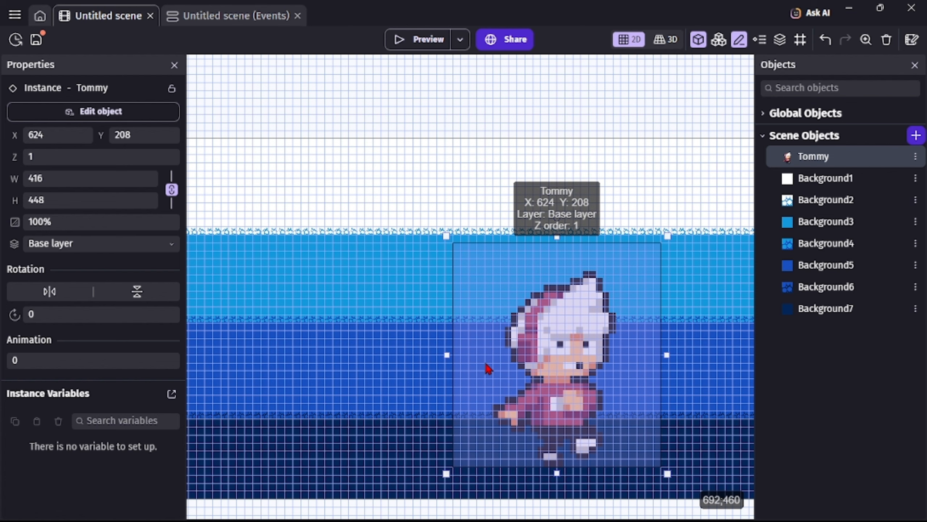
drag(447, 515, 427, 515)
click(365, 369)
mouse_move(326, 367)
mouse_down()
mouse_move(223, 365)
mouse_move(325, 366)
mouse_up()
drag(477, 515, 519, 516)
click(395, 365)
drag(459, 236, 427, 267)
drag(475, 515, 452, 516)
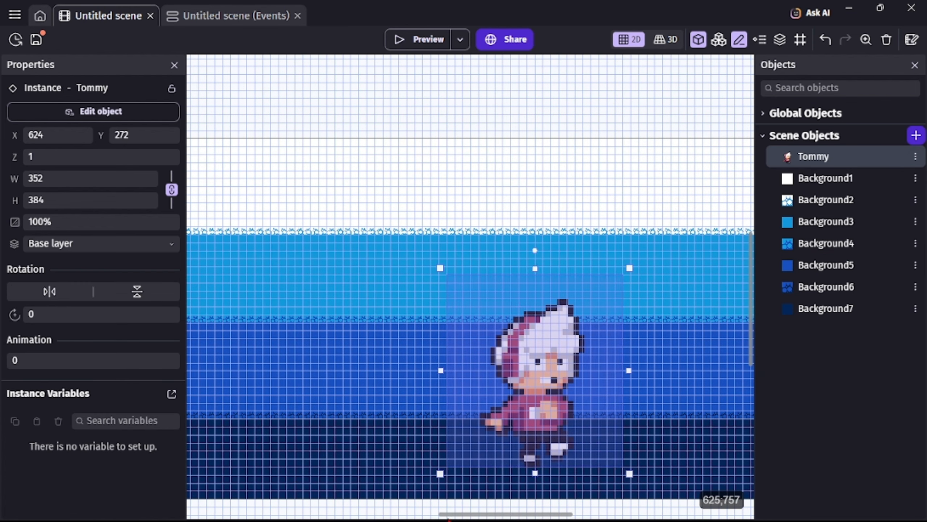
Move the enlarged Tommy to the middle of the scene at X 464, Y 58.
drag(547, 381, 451, 312)
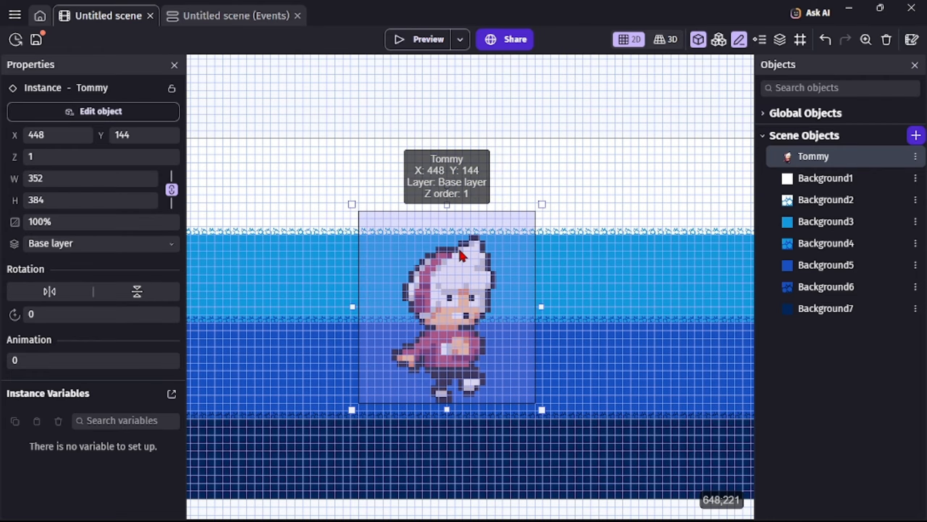
mouse_move(458, 246)
mouse_down()
mouse_move(471, 254)
mouse_move(462, 244)
mouse_up()
key(Up)
key(Up)
key(Up)
key(Up)
key(Up)
key(Up)
key(Up)
key(Up)
key(Up)
key(Up)
key(Up)
key(Up)
key(Up)
key(Up)
key(Up)
key(Up)
key(Up)
key(Up)
key(Up)
key(Up)
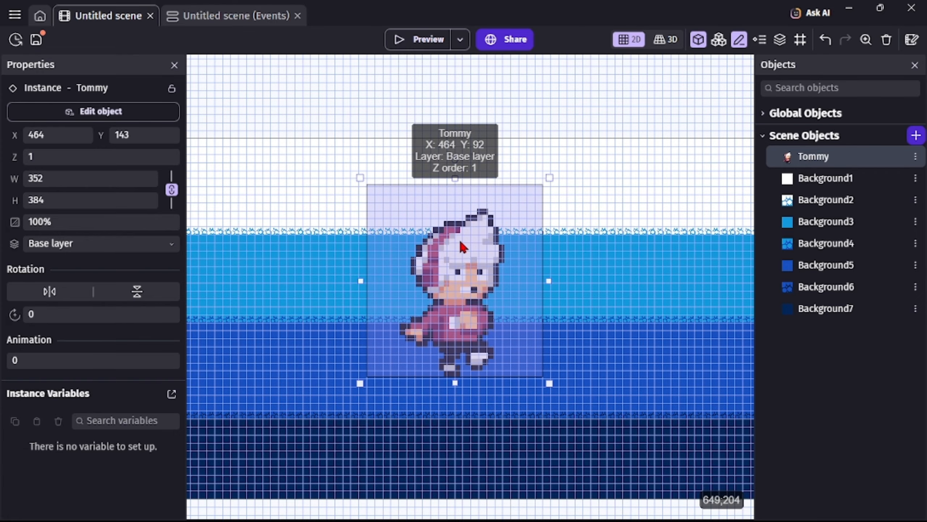
key(Up)
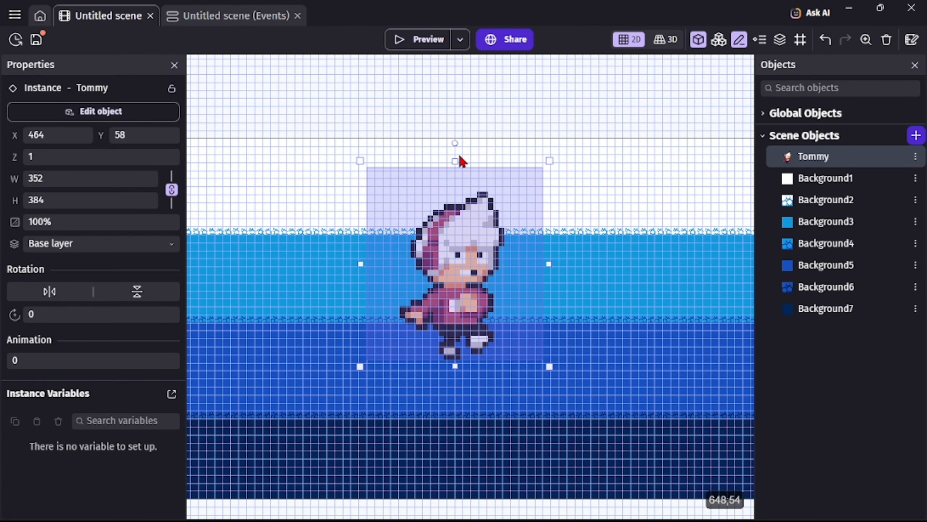
click(473, 141)
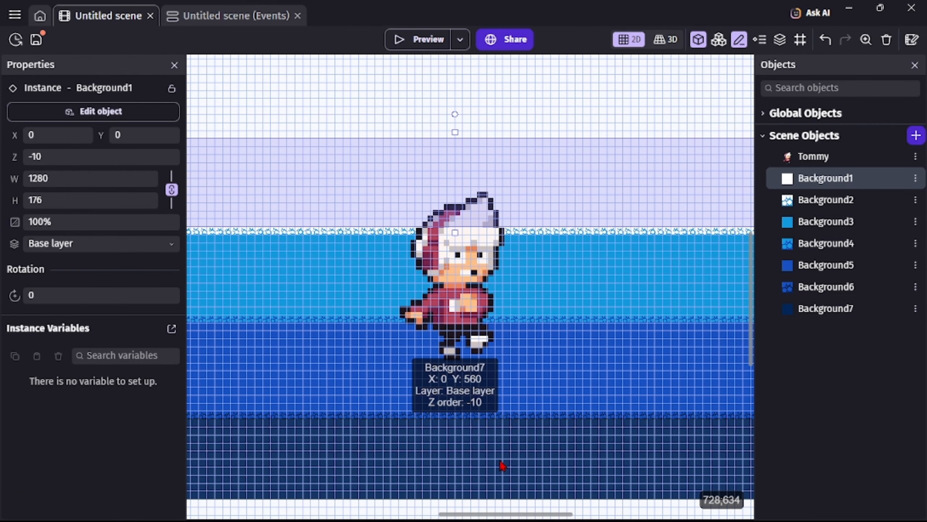
mouse_move(519, 515)
mouse_down()
mouse_move(491, 514)
mouse_move(515, 515)
mouse_up()
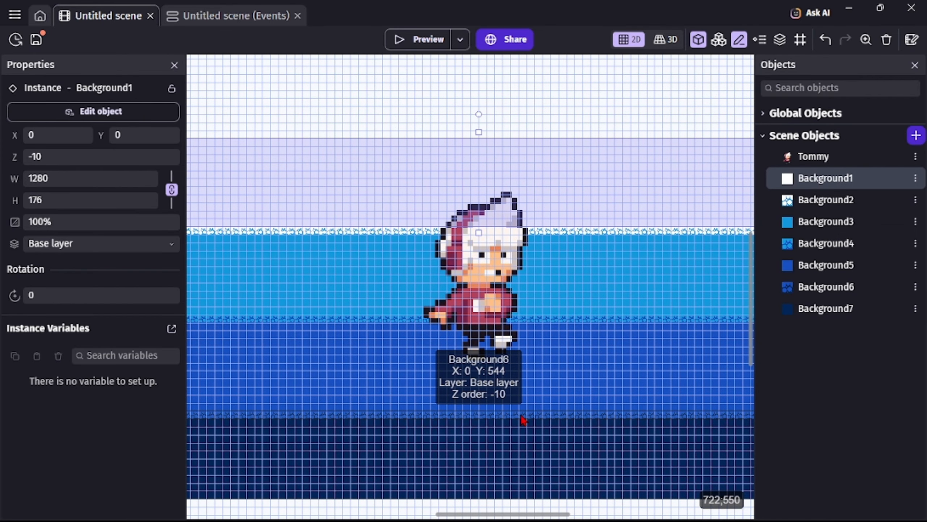
ctrl+scroll(523, 420, down, 4)
ctrl+scroll(523, 420, up, 4)
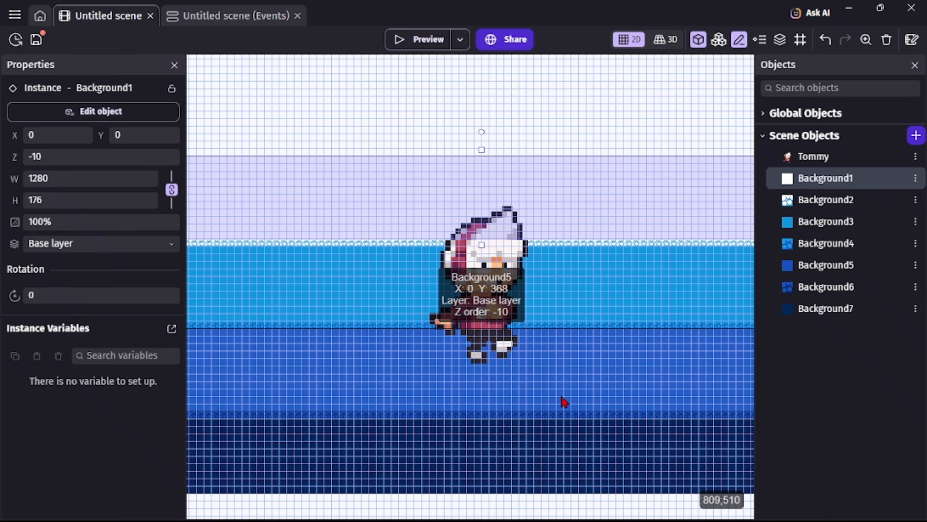
ctrl+scroll(564, 401, down, 2)
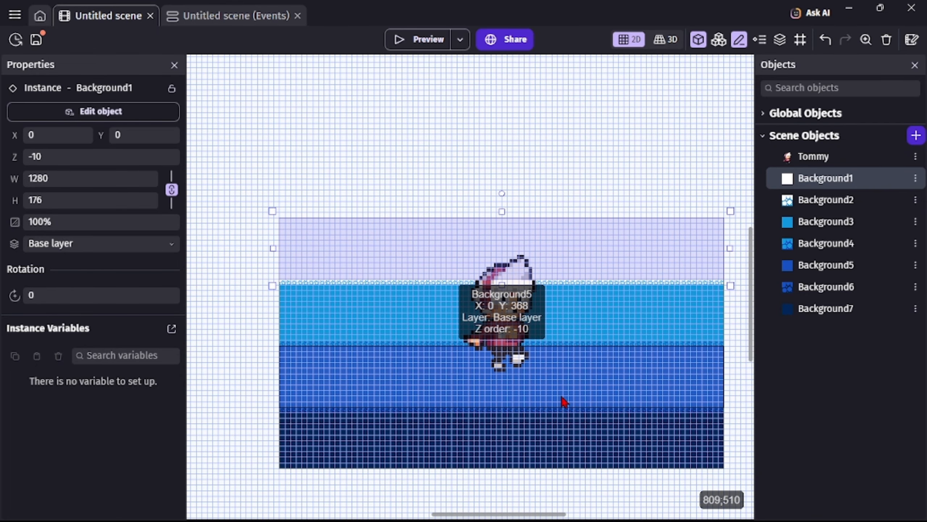
click(569, 170)
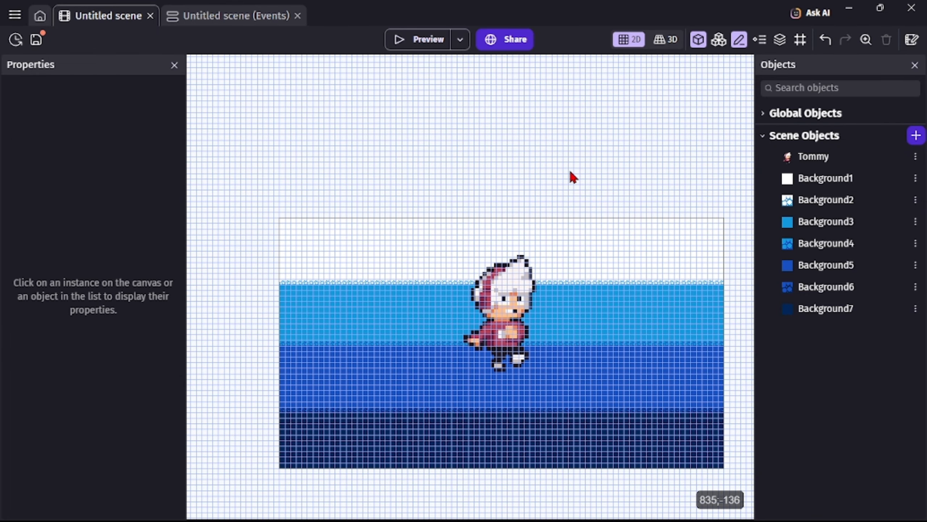
Preview the Idle Poses animation of the Tommy object and set its time between frames to 0.9 seconds.
click(512, 311)
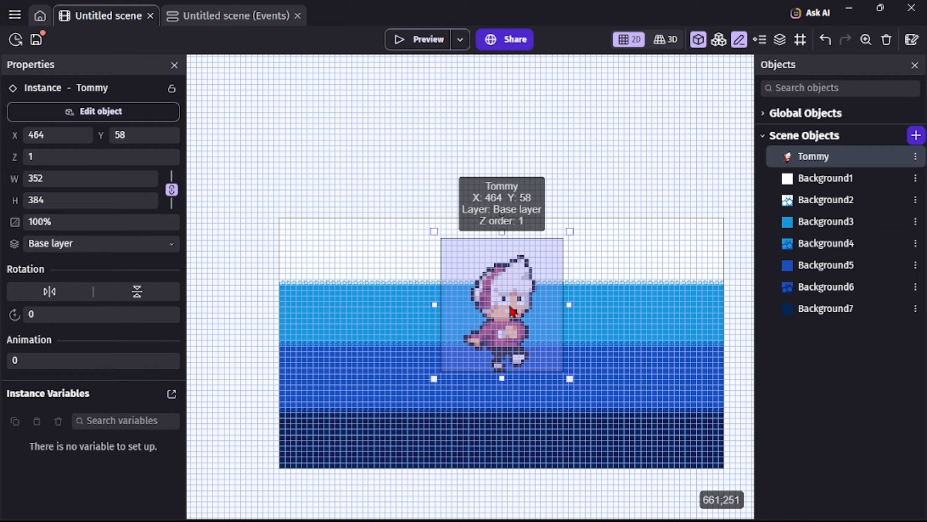
double_click(512, 311)
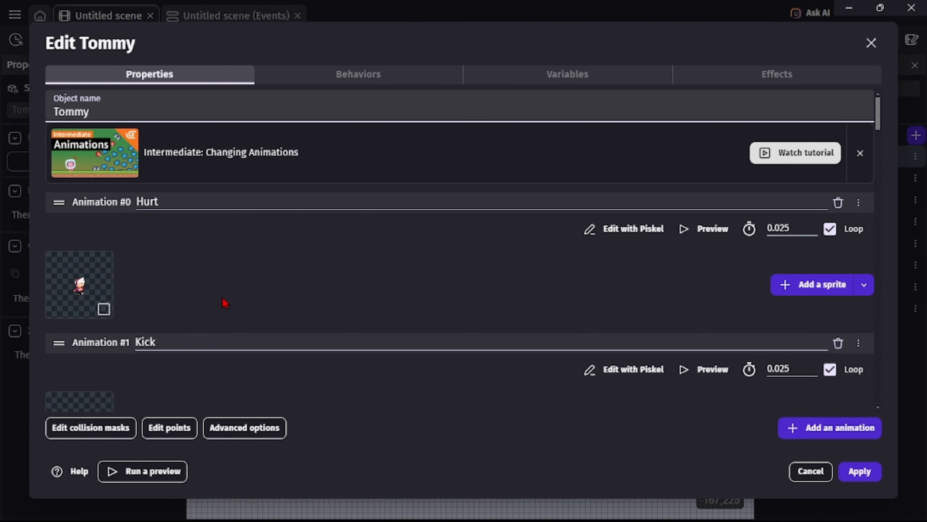
scroll(222, 299, down, 2)
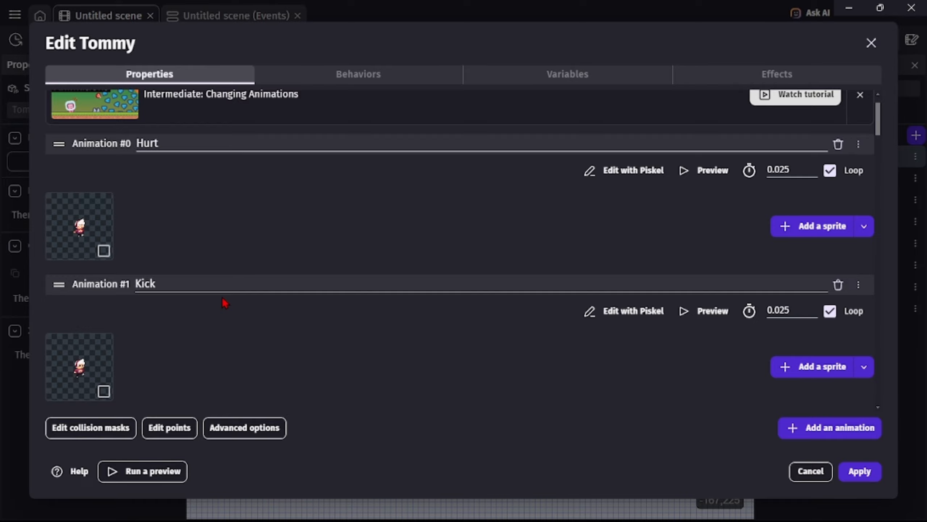
scroll(225, 303, down, 10)
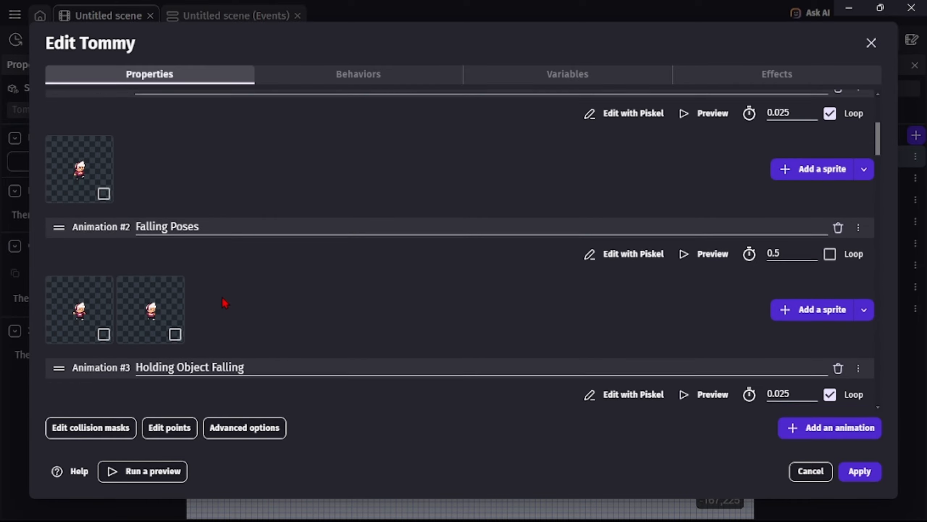
scroll(223, 301, down, 18)
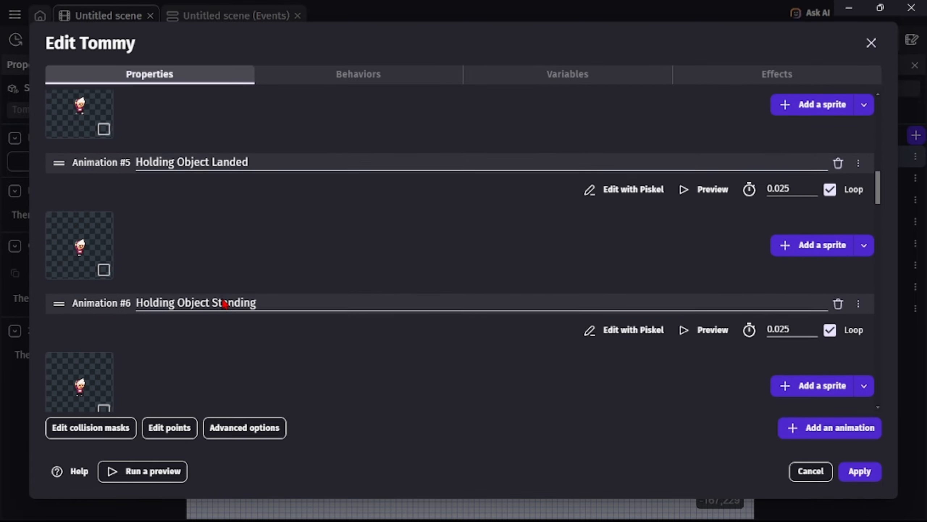
scroll(223, 303, down, 4)
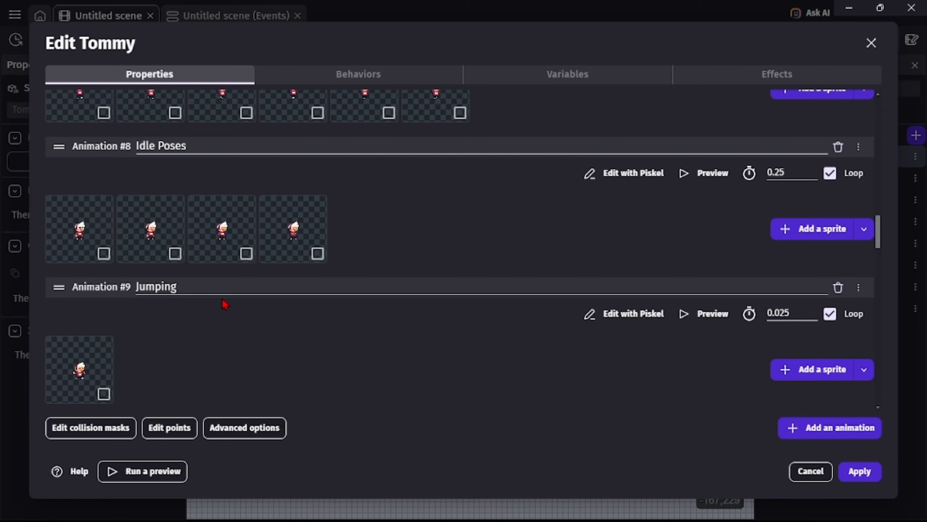
click(704, 173)
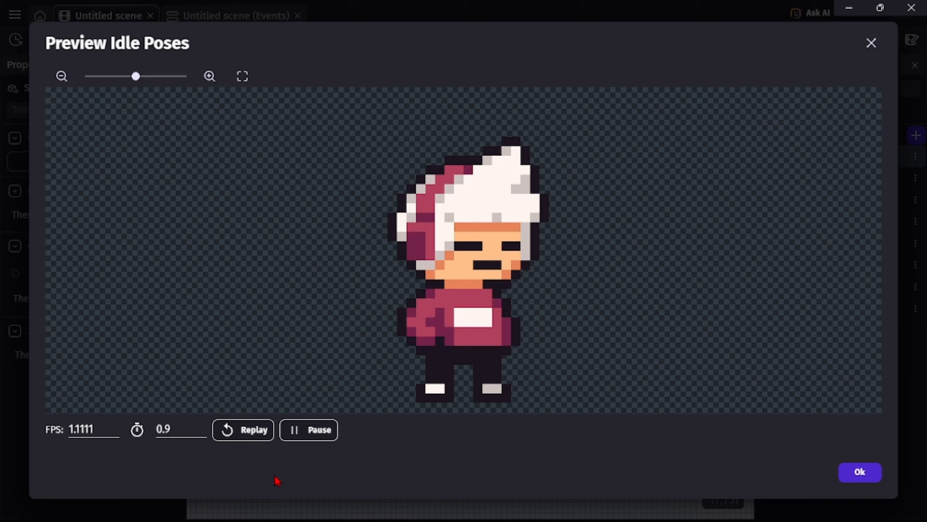
click(850, 473)
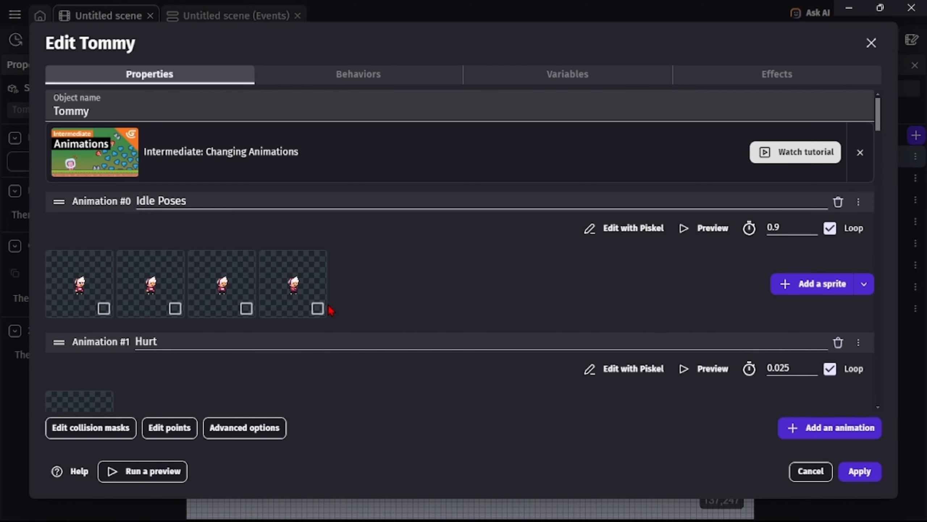
Delete the last two frames of Tommy's Idle Poses animation.
click(318, 308)
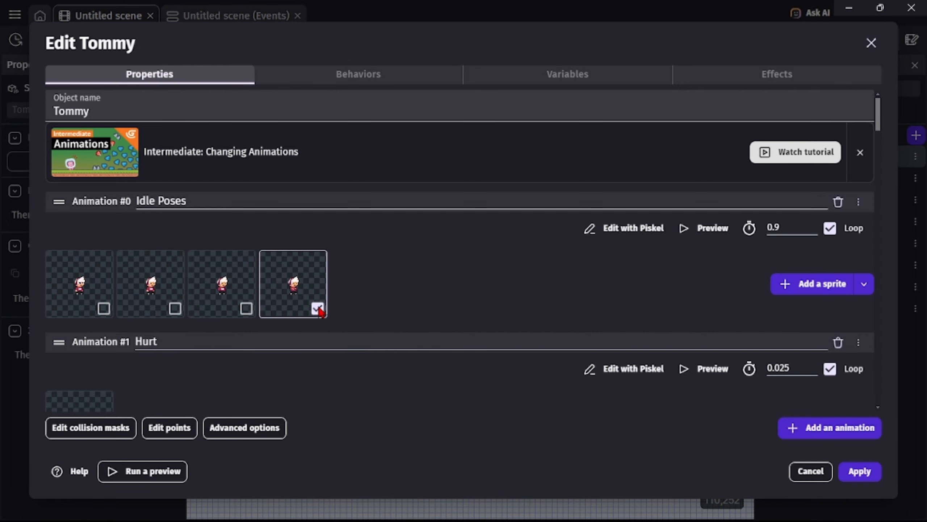
click(246, 309)
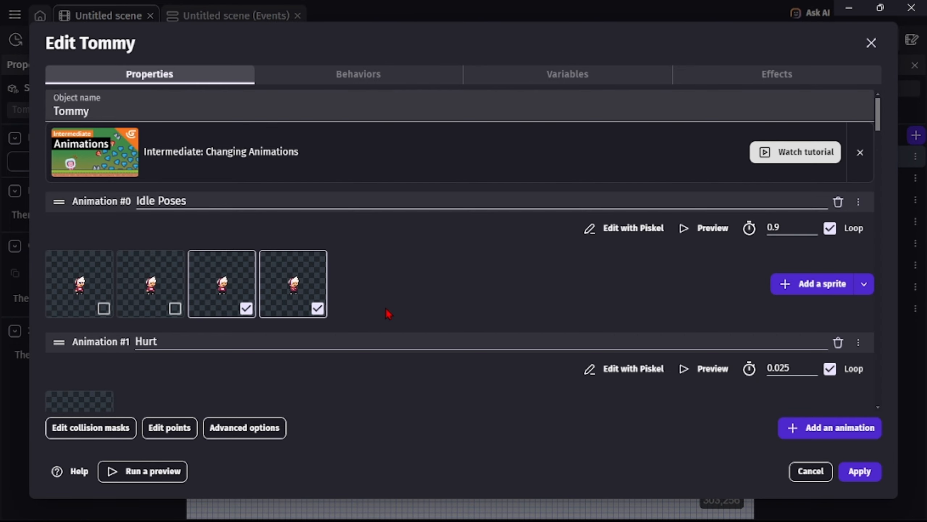
right_click(305, 295)
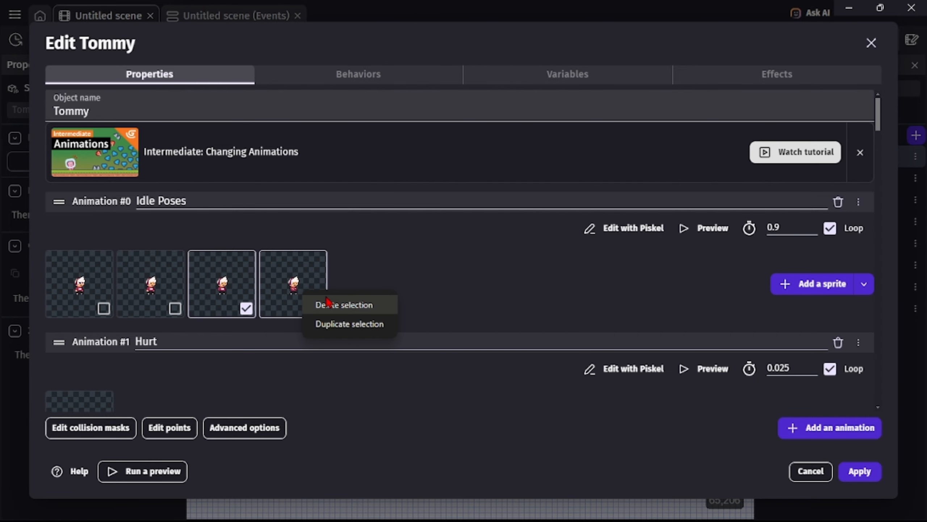
click(334, 305)
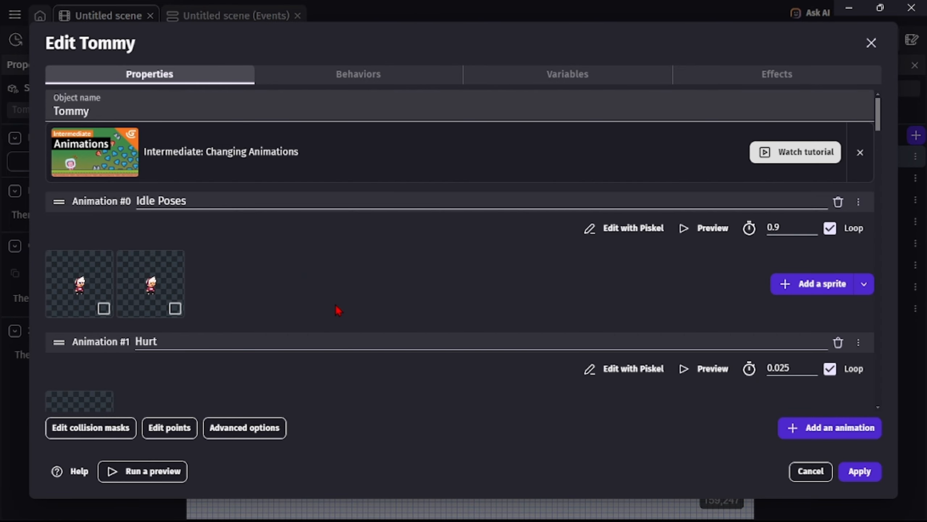
Place a duplicate of the first Idle Poses frame at the end of the sequence and preview the animation.
right_click(87, 293)
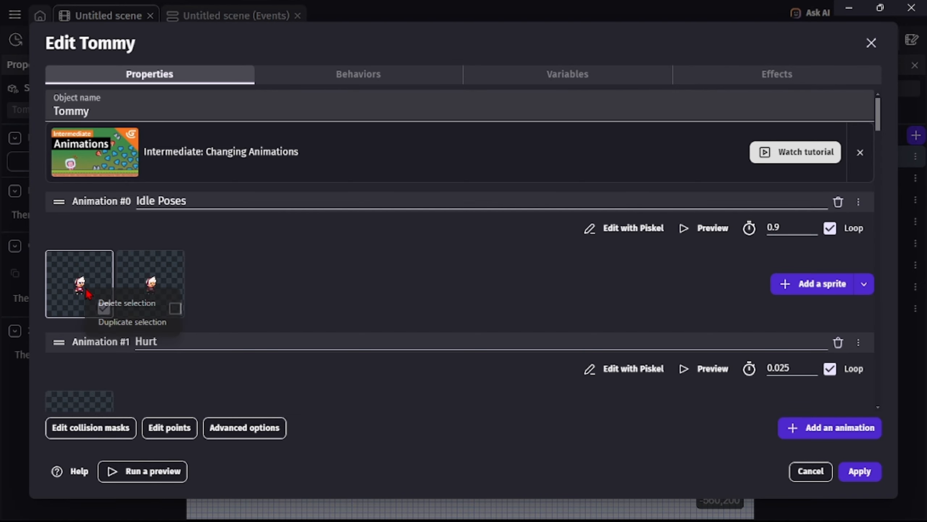
click(124, 321)
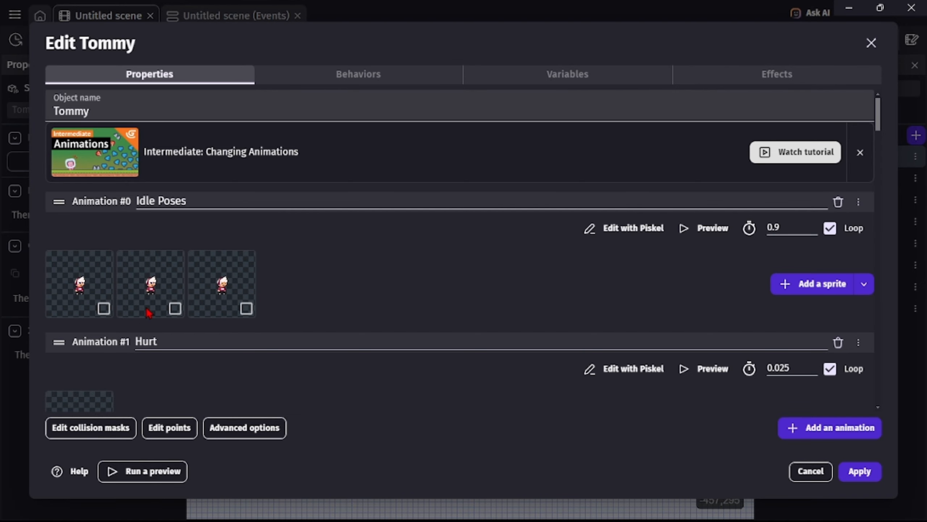
drag(160, 294, 246, 285)
click(698, 234)
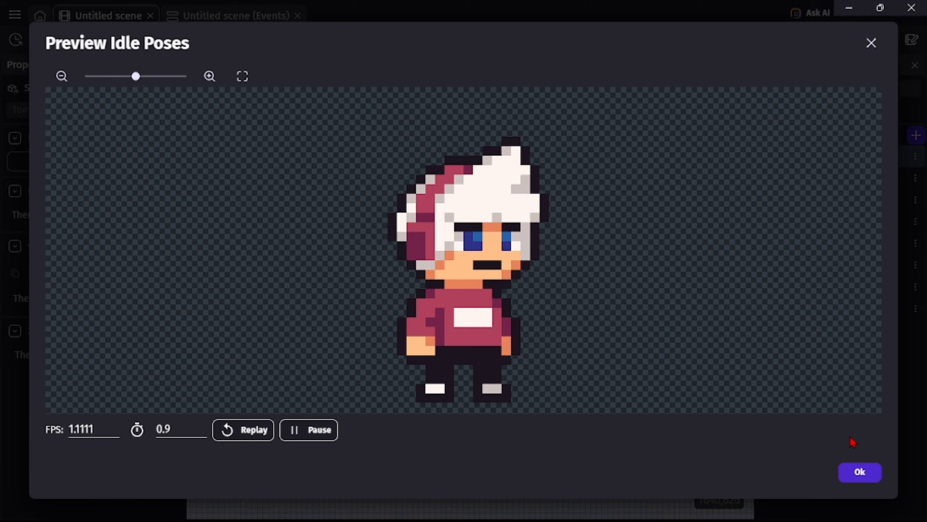
click(856, 474)
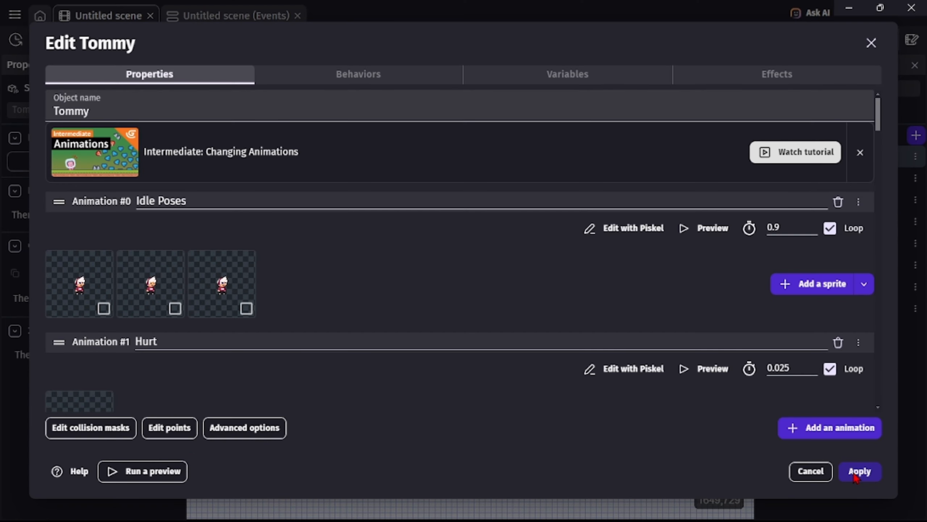